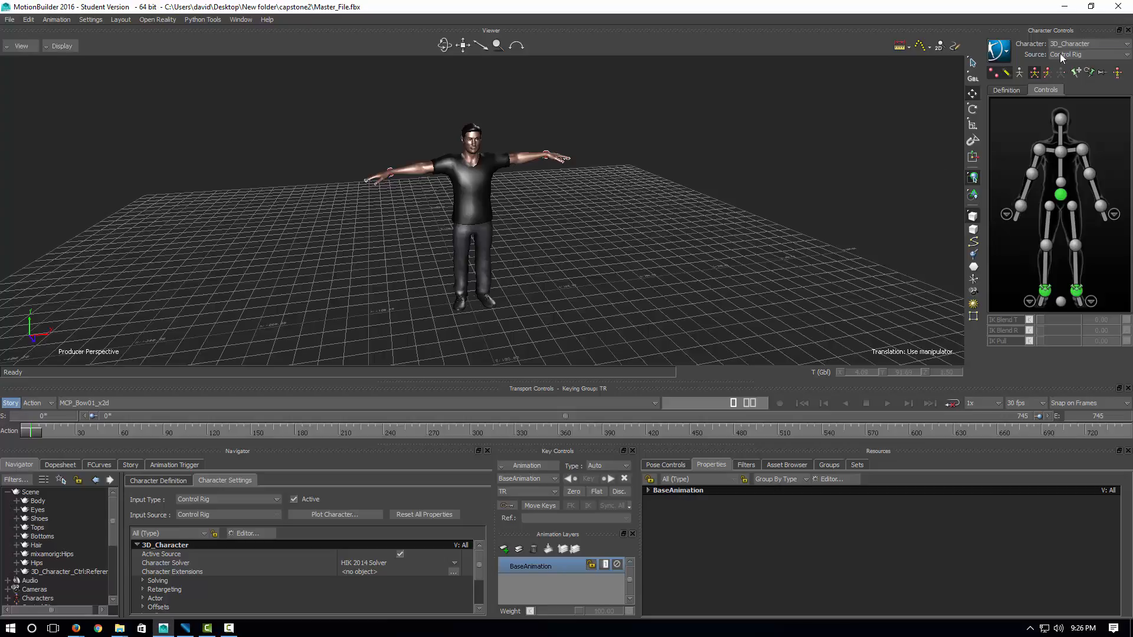
# Bake (plot) the 3D_Character's control rig animation to its skeleton
pyautogui.click(38, 440)
pyautogui.moveTo(59, 444); pyautogui.dragTo(32, 413)
pyautogui.click(1005, 56)
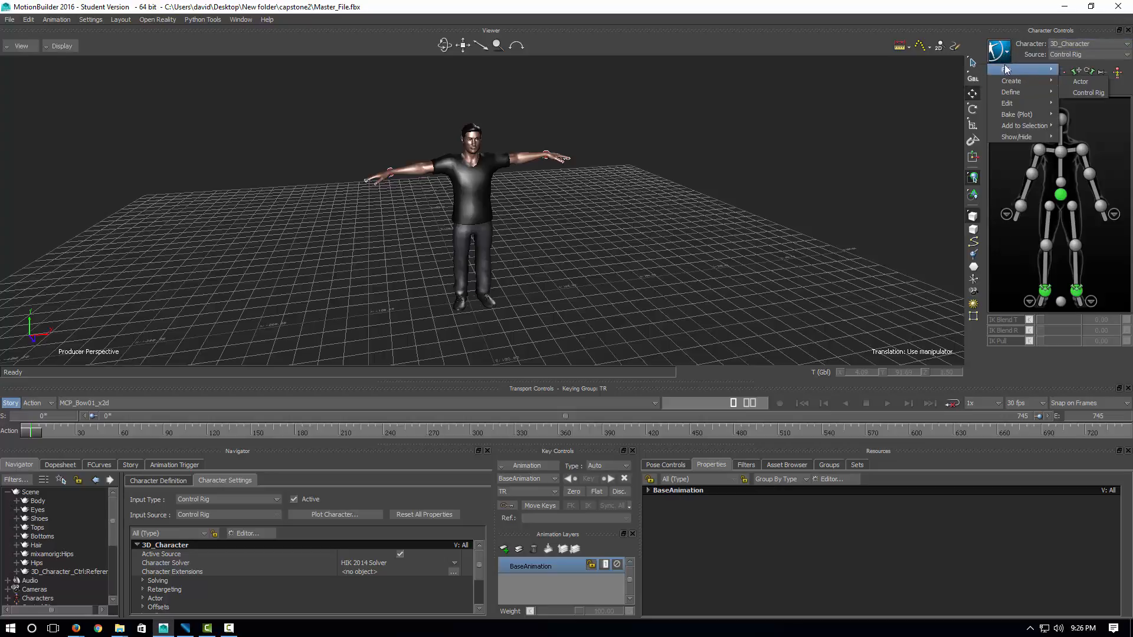
pyautogui.moveTo(1021, 124)
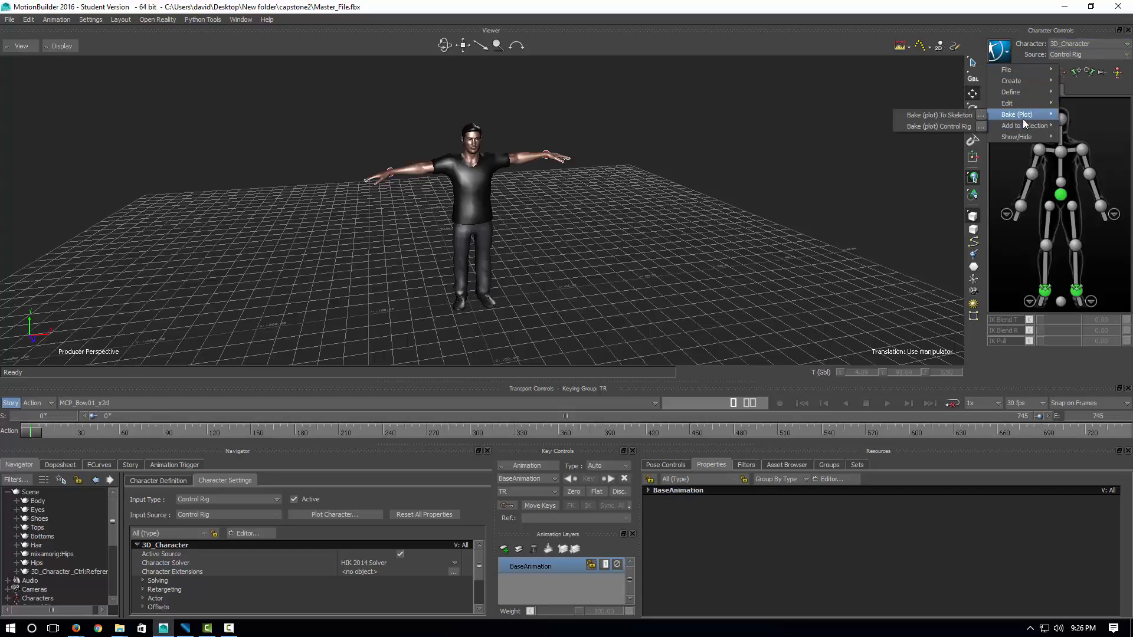
pyautogui.click(949, 121)
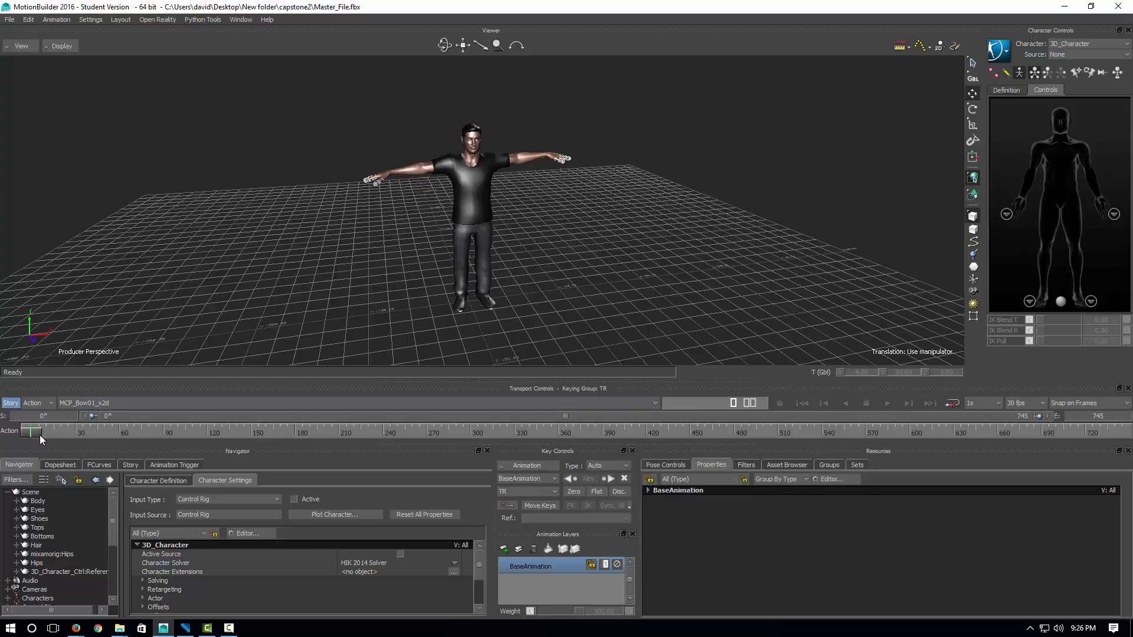
# Scrub through the baked take with mixamorig:Hips selected and examine its rotation curves
pyautogui.moveTo(30, 437); pyautogui.dragTo(494, 415)
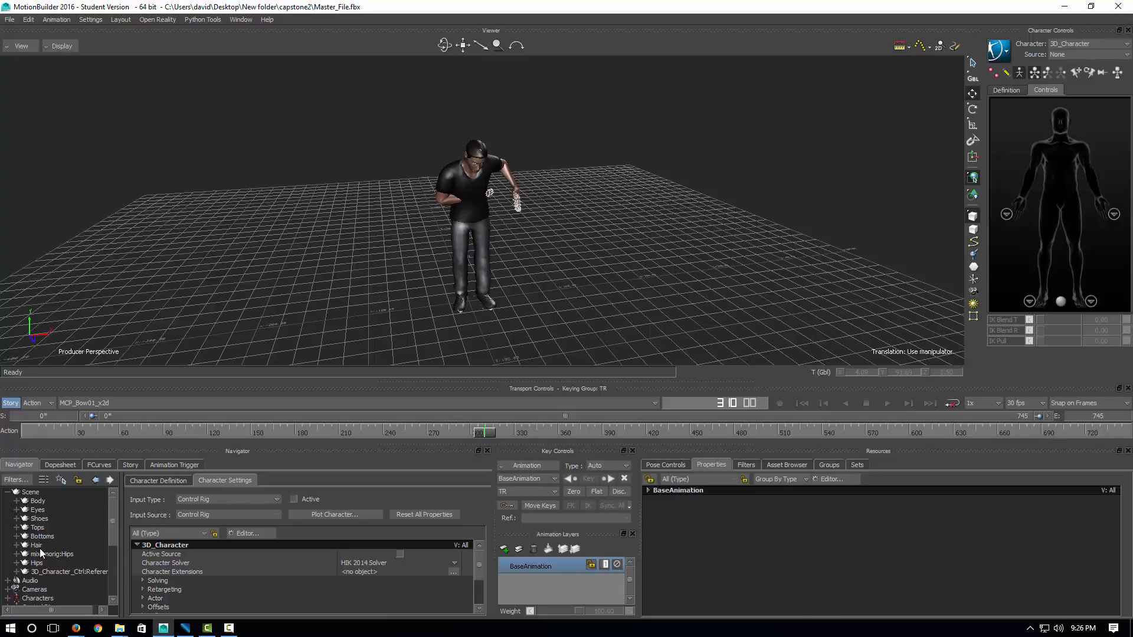
pyautogui.click(61, 554)
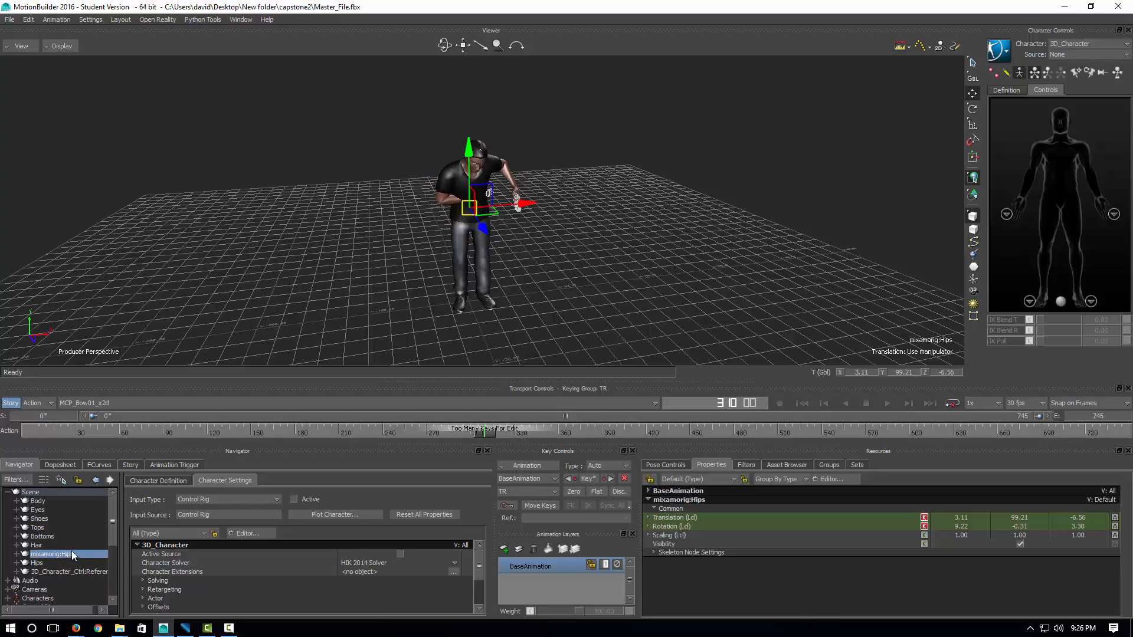
pyautogui.moveTo(491, 433); pyautogui.dragTo(59, 430)
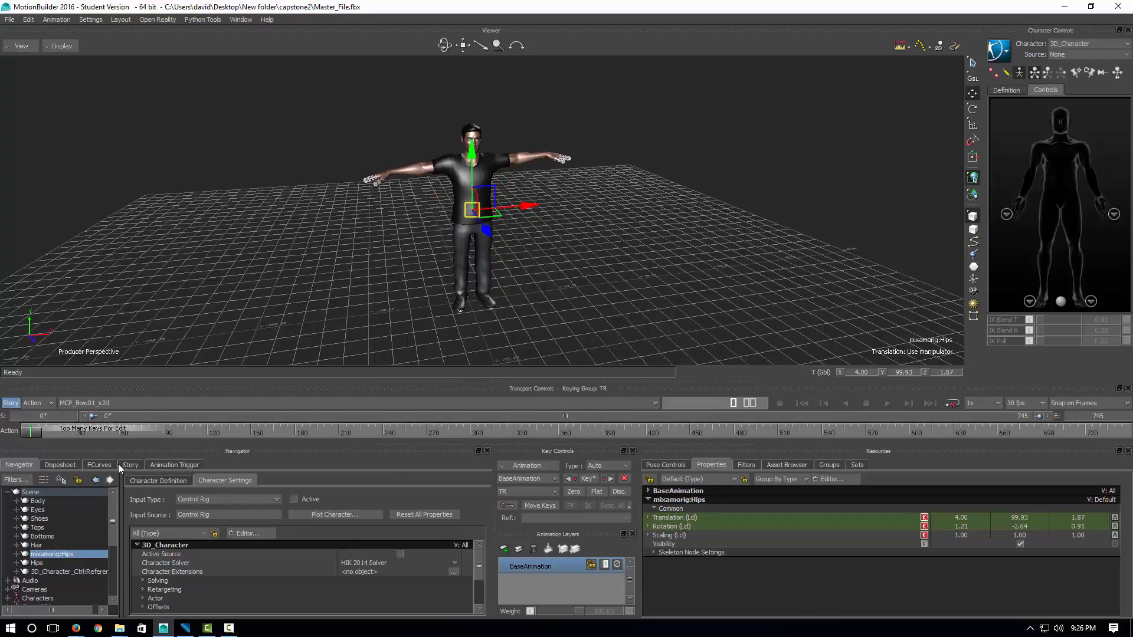
pyautogui.click(100, 466)
pyautogui.click(27, 565)
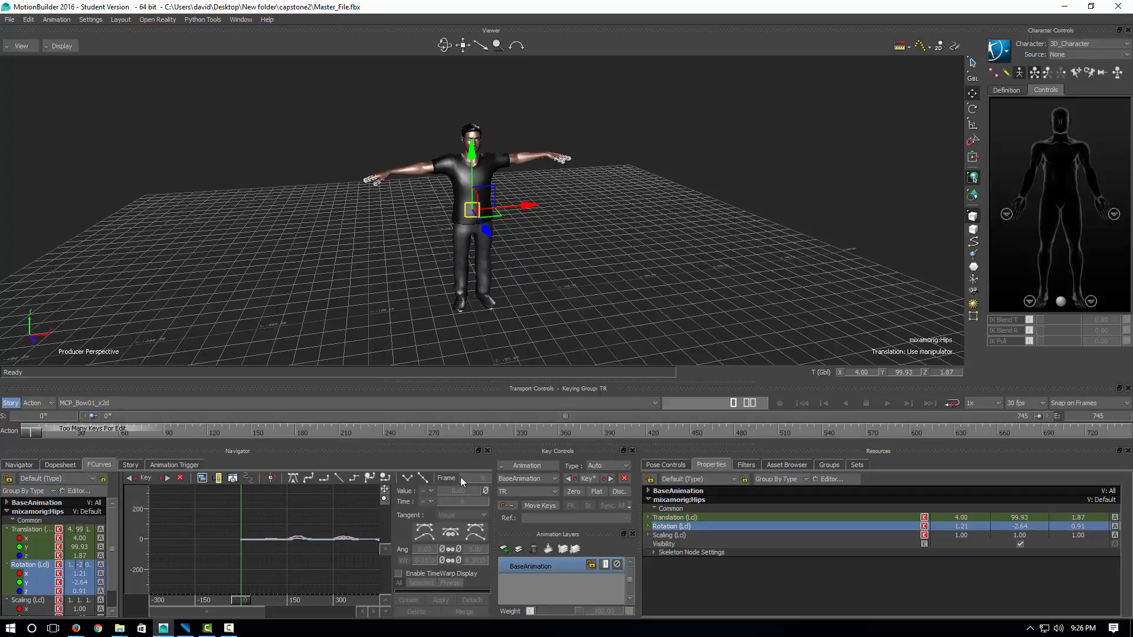
pyautogui.click(7, 512)
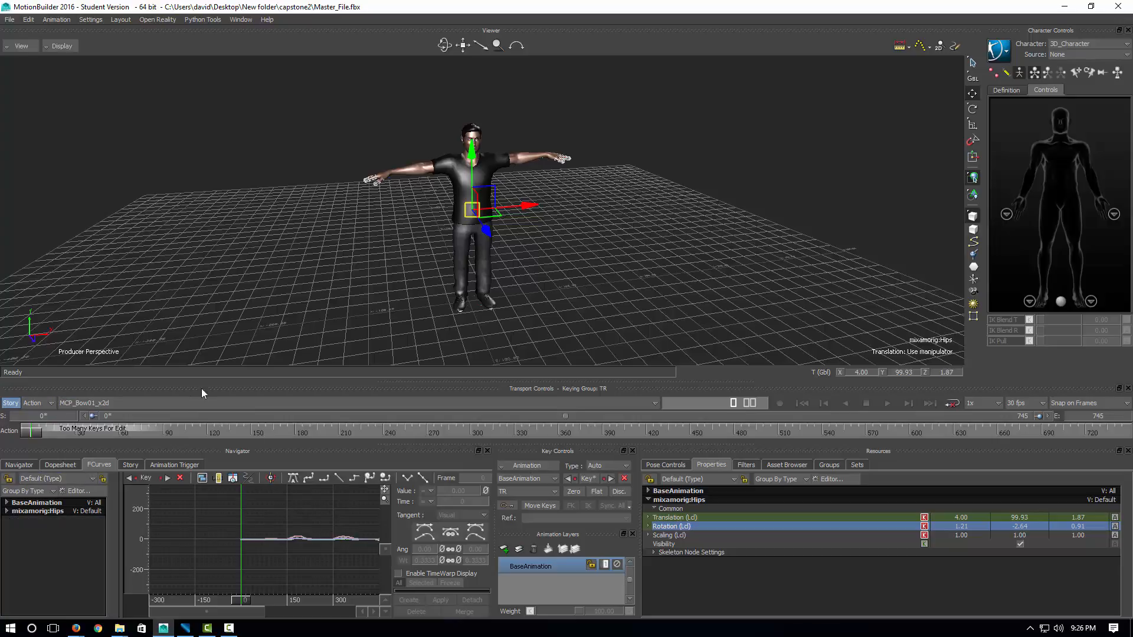
pyautogui.click(24, 465)
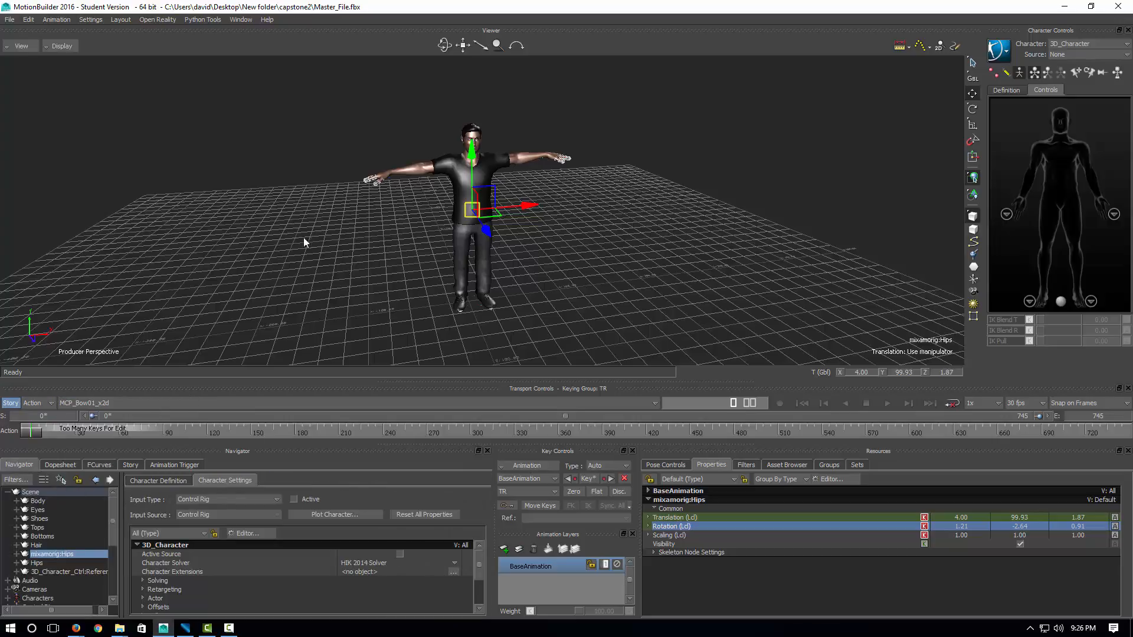
pyautogui.click(372, 285)
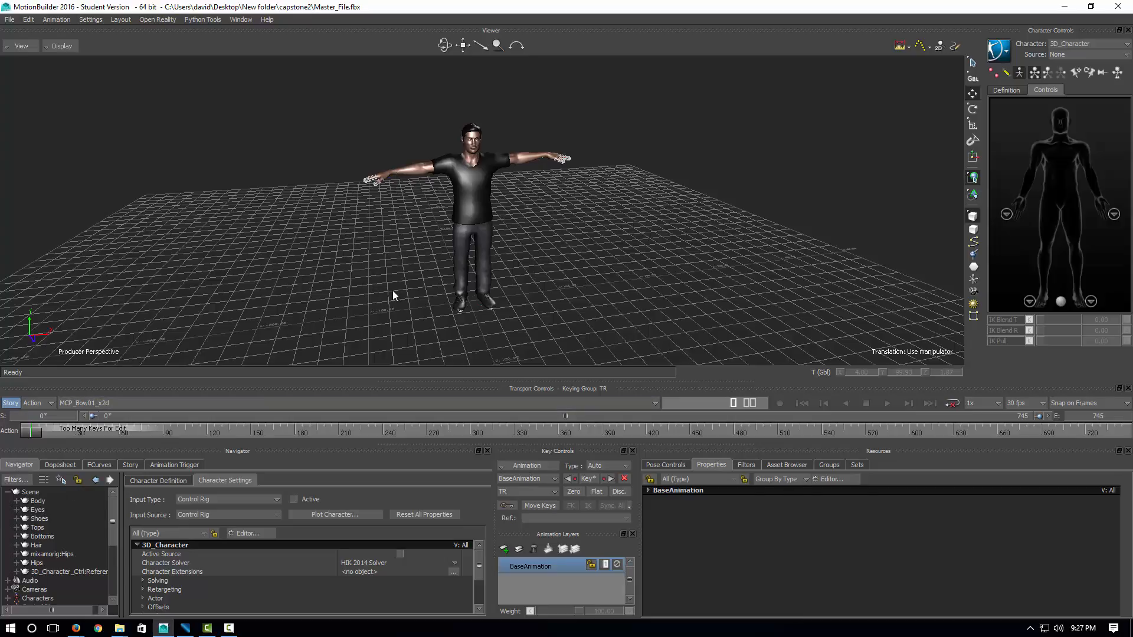
# Select the scene items from Body through mixamorig:Hips and inspect the character's hand mesh up close
pyautogui.keyDown('ctrl'); pyautogui.keyDown('shift'); pyautogui.moveTo(391, 290); pyautogui.dragTo(342, 259); pyautogui.keyUp('shift'); pyautogui.keyUp('ctrl')
pyautogui.keyDown('ctrl'); pyautogui.keyDown('shift'); pyautogui.moveTo(342, 198); pyautogui.dragTo(274, 319); pyautogui.keyUp('shift'); pyautogui.keyUp('ctrl')
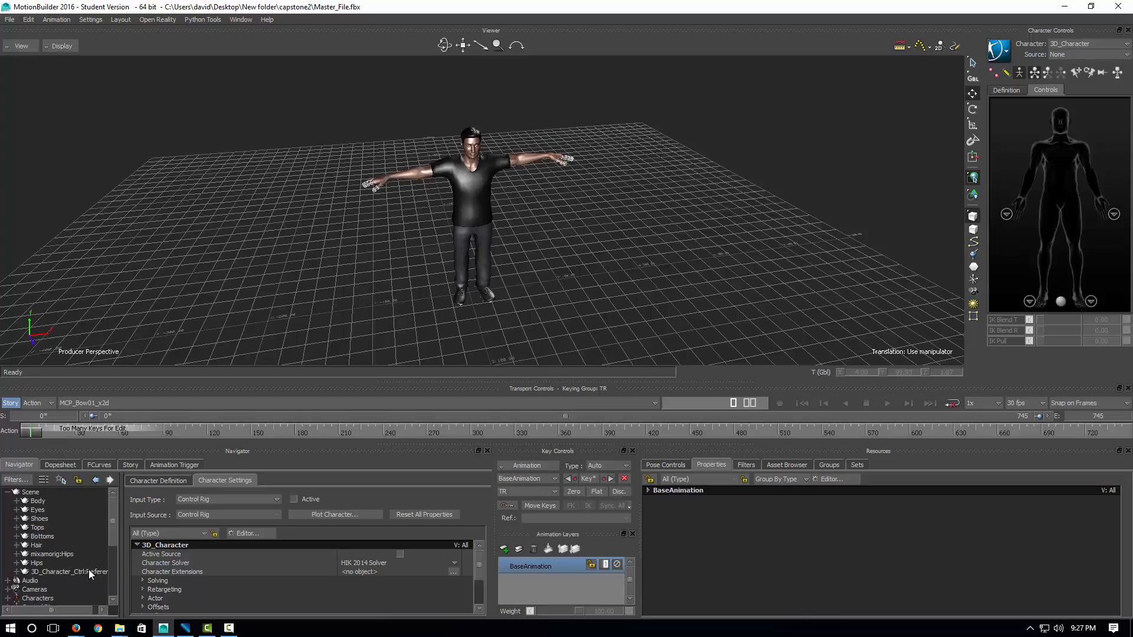
pyautogui.scroll(-4, 110, 546)
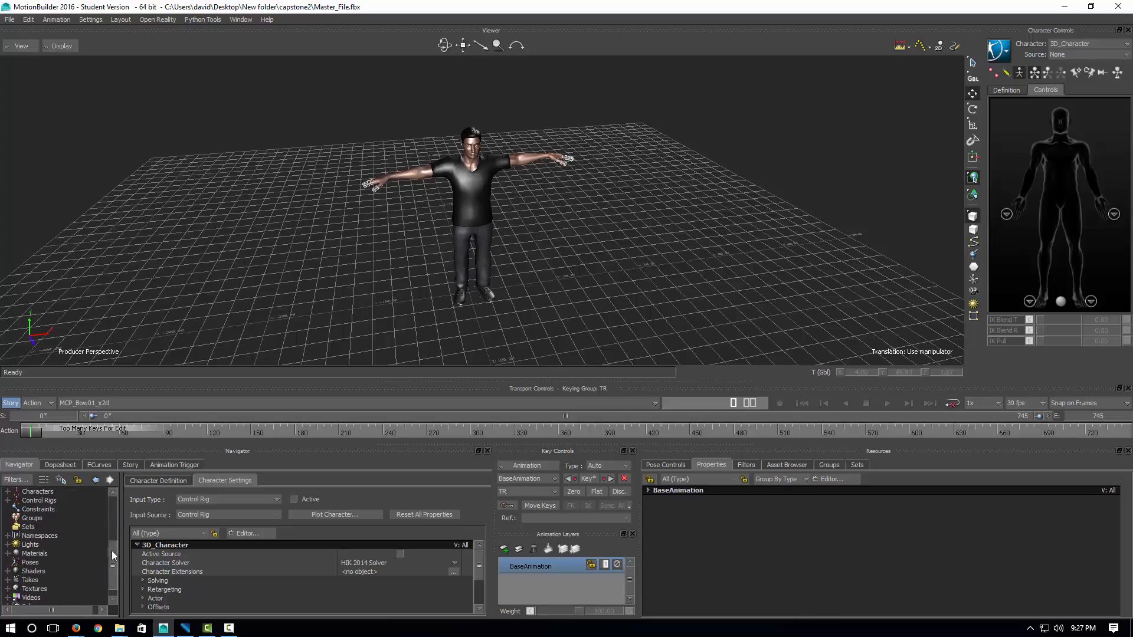
pyautogui.scroll(4, 103, 526)
pyautogui.click(40, 554)
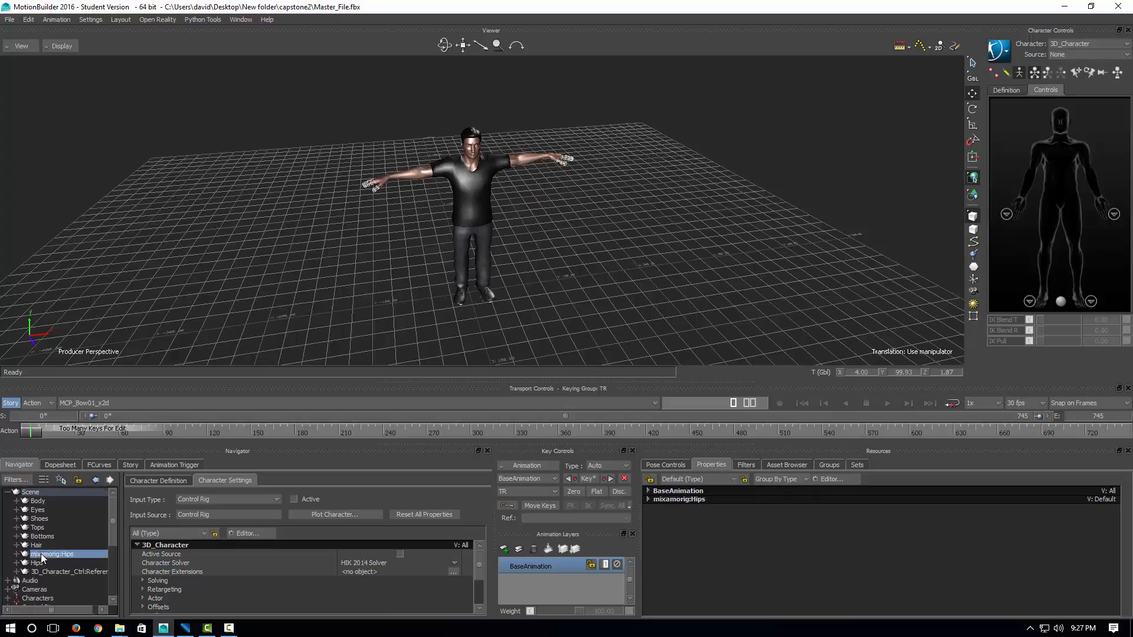
pyautogui.keyDown('shift'); pyautogui.click(41, 506); pyautogui.keyUp('shift')
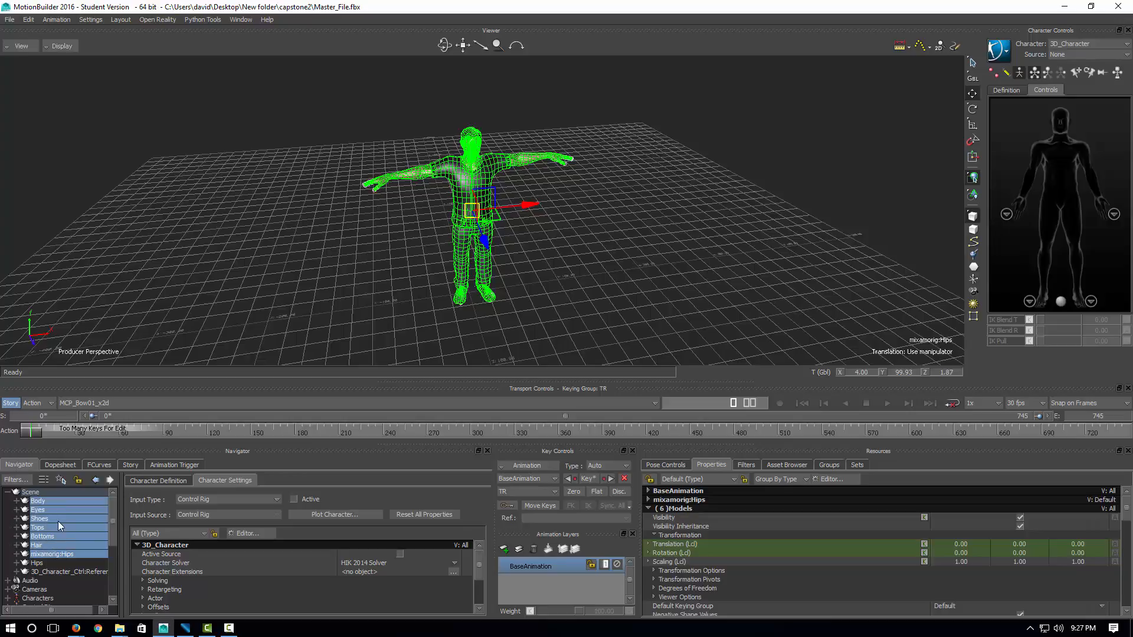
pyautogui.scroll(5, 360, 287)
pyautogui.scroll(3, 187, 281)
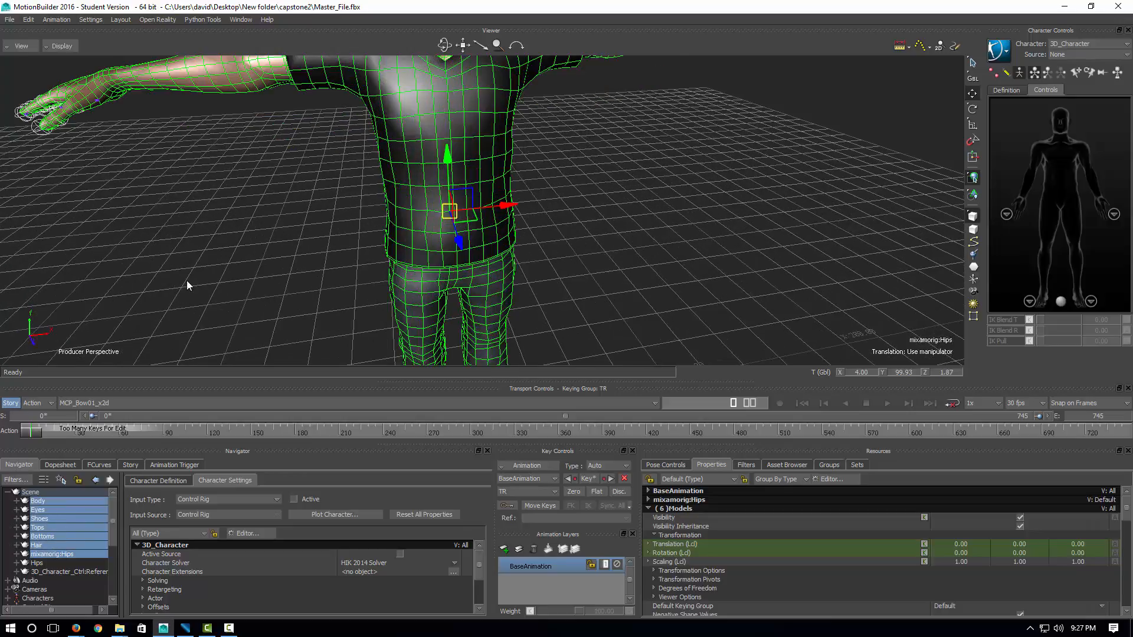
pyautogui.moveTo(170, 279); pyautogui.dragTo(181, 373, button='middle')
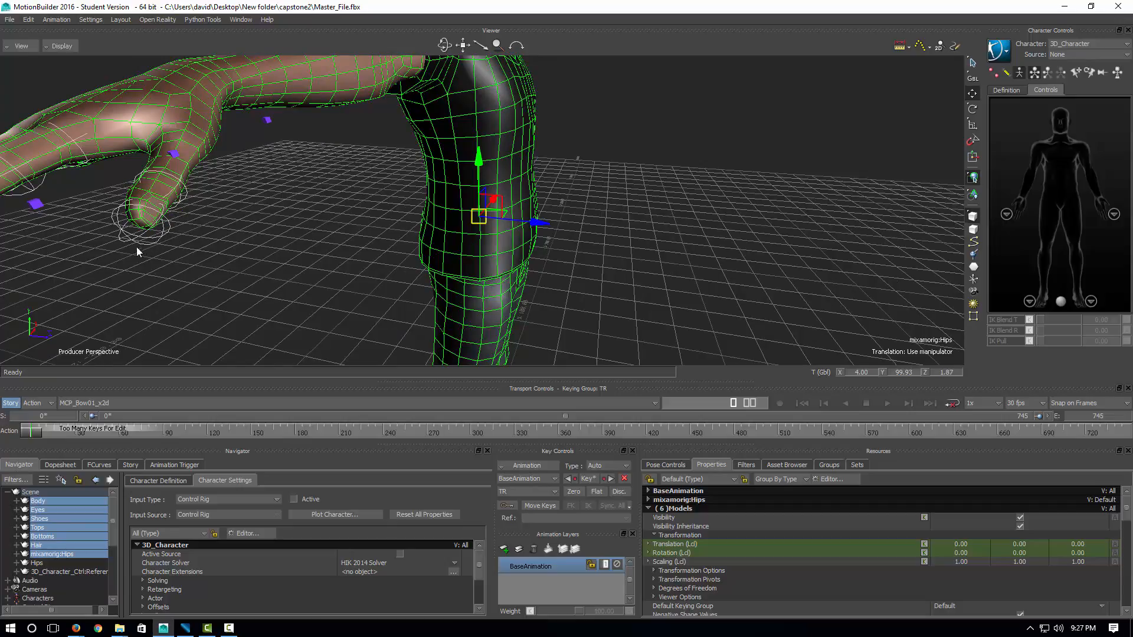
# Extend the selection to all branches of the selected meshes and hips, and frame the whole character
pyautogui.rightClick(51, 522)
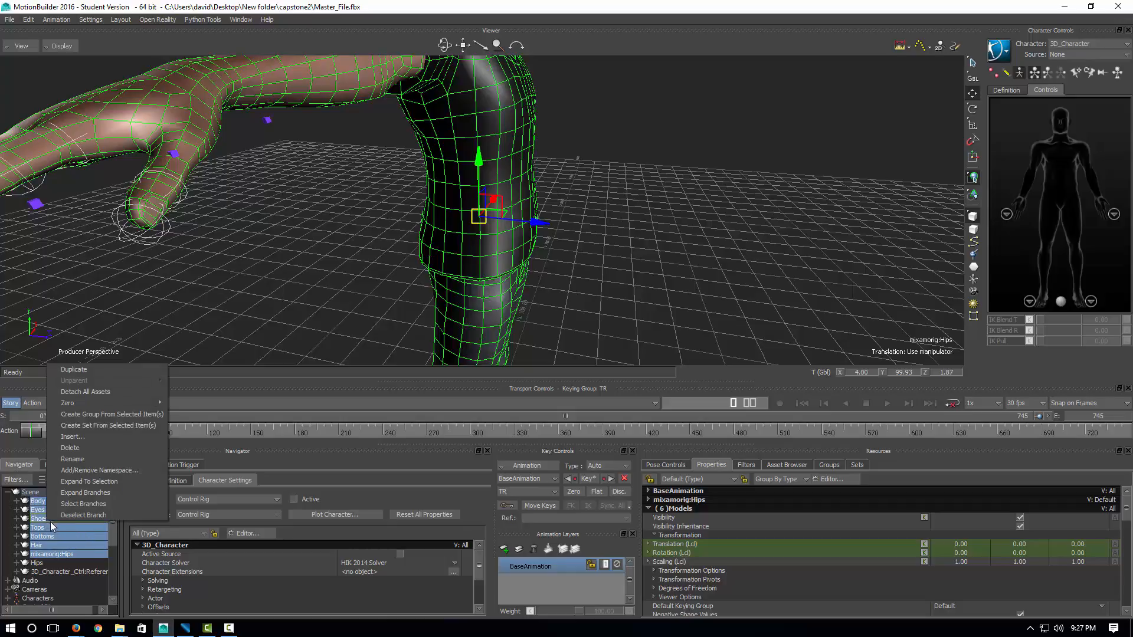
pyautogui.click(97, 504)
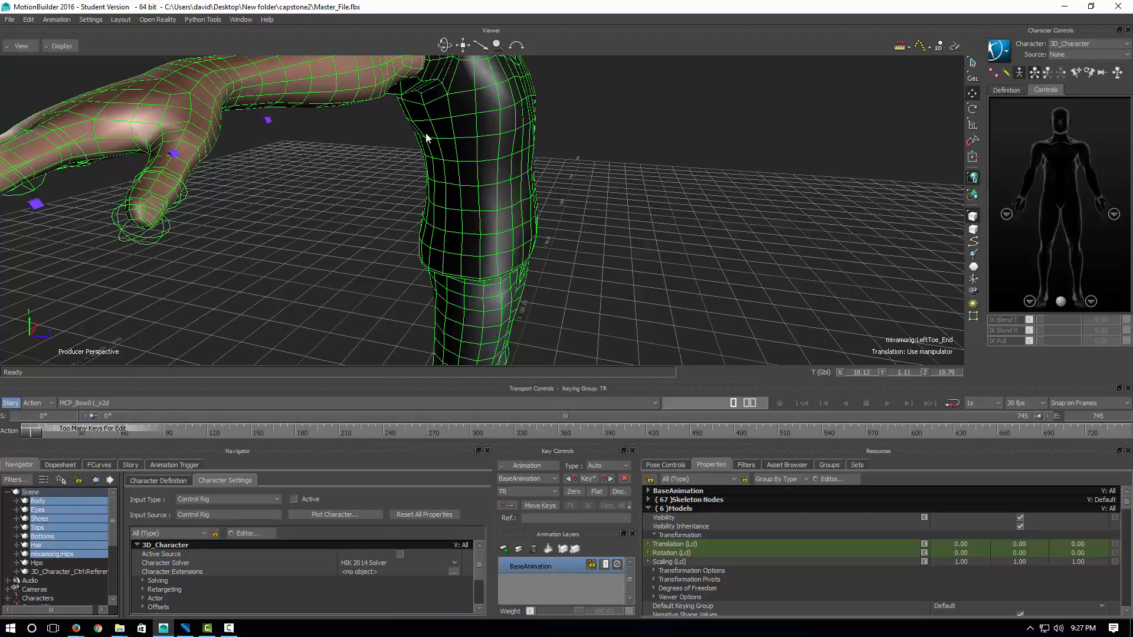
pyautogui.click(17, 510)
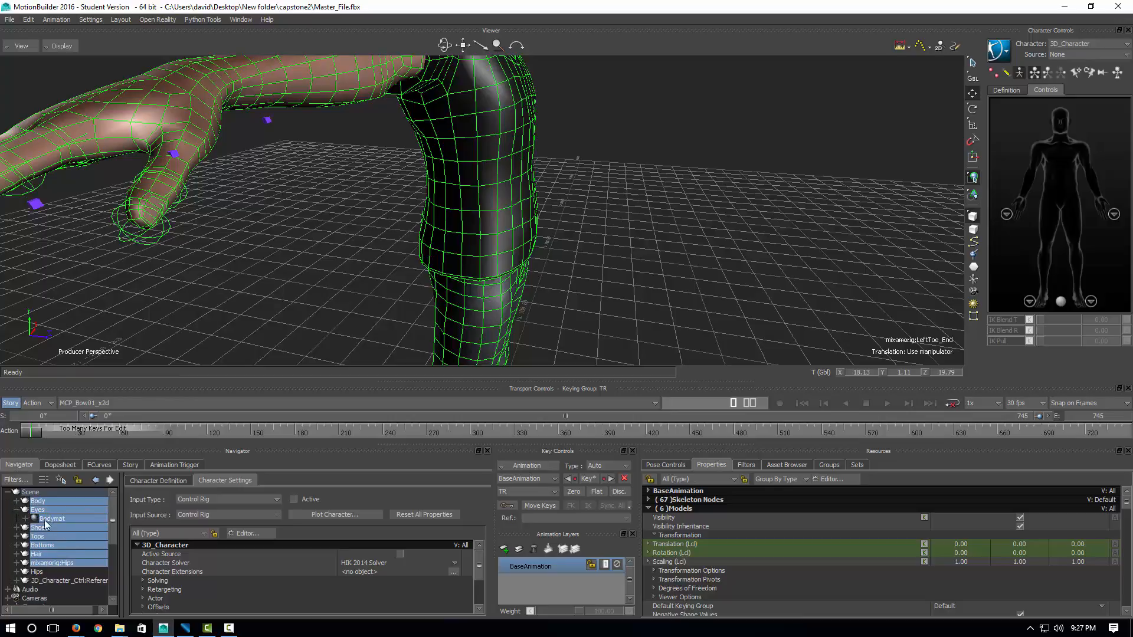
pyautogui.click(17, 510)
pyautogui.press('a')
pyautogui.moveTo(346, 289)
pyautogui.keyDown('ctrl'); pyautogui.keyDown('shift'); pyautogui.mouseDown()
pyautogui.moveTo(336, 295)
pyautogui.moveTo(363, 293)
pyautogui.mouseUp(); pyautogui.keyUp('shift'); pyautogui.keyUp('ctrl')
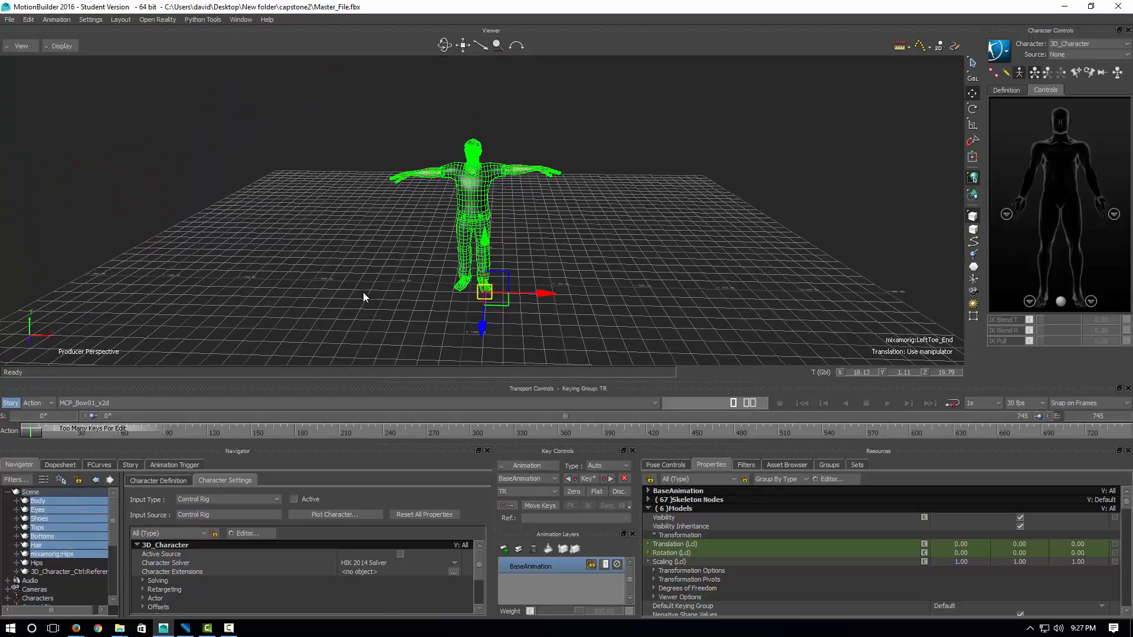
# Set up saving the selection to the Desktop as MCP_Bow01_x2d in binary FBX format with embedded media
pyautogui.click(10, 20)
pyautogui.click(41, 91)
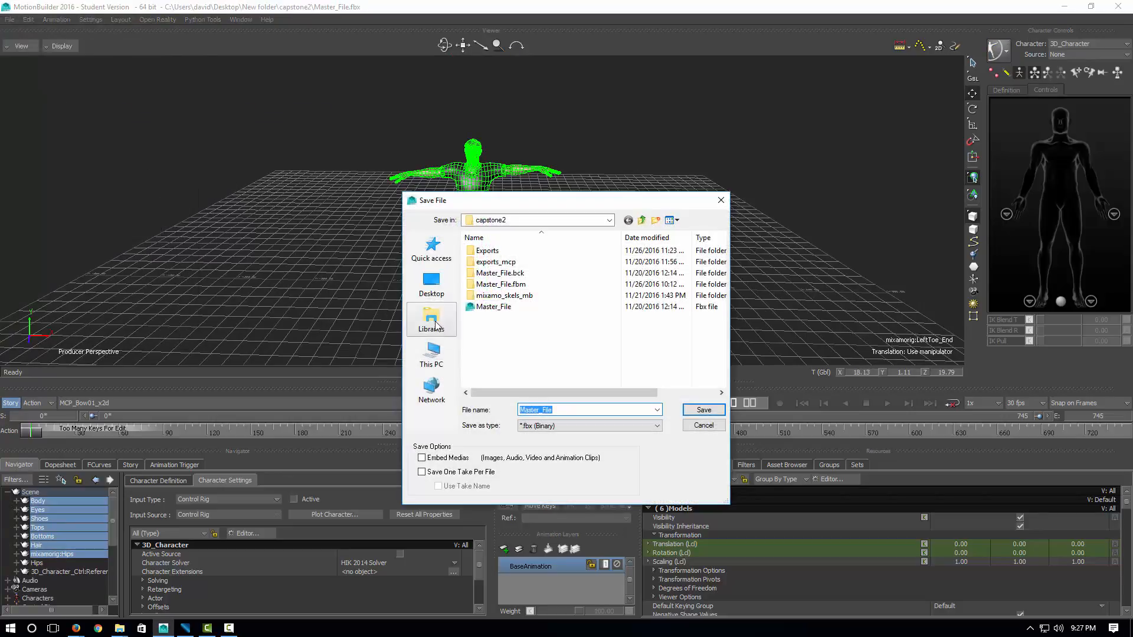
pyautogui.click(432, 283)
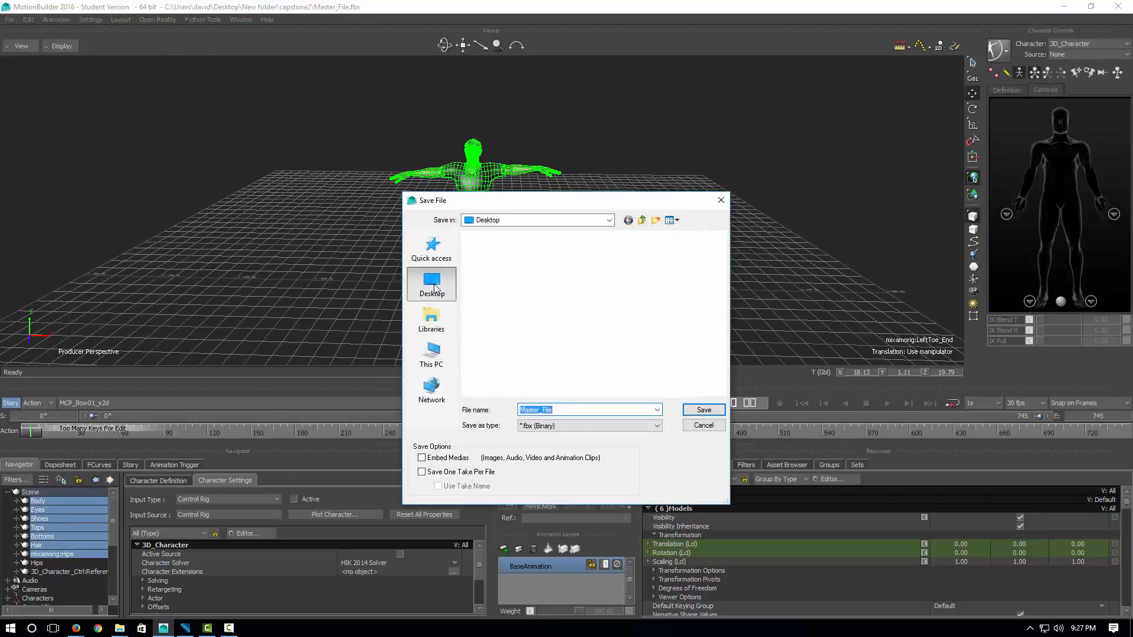
pyautogui.click(428, 460)
pyautogui.doubleClick(612, 409)
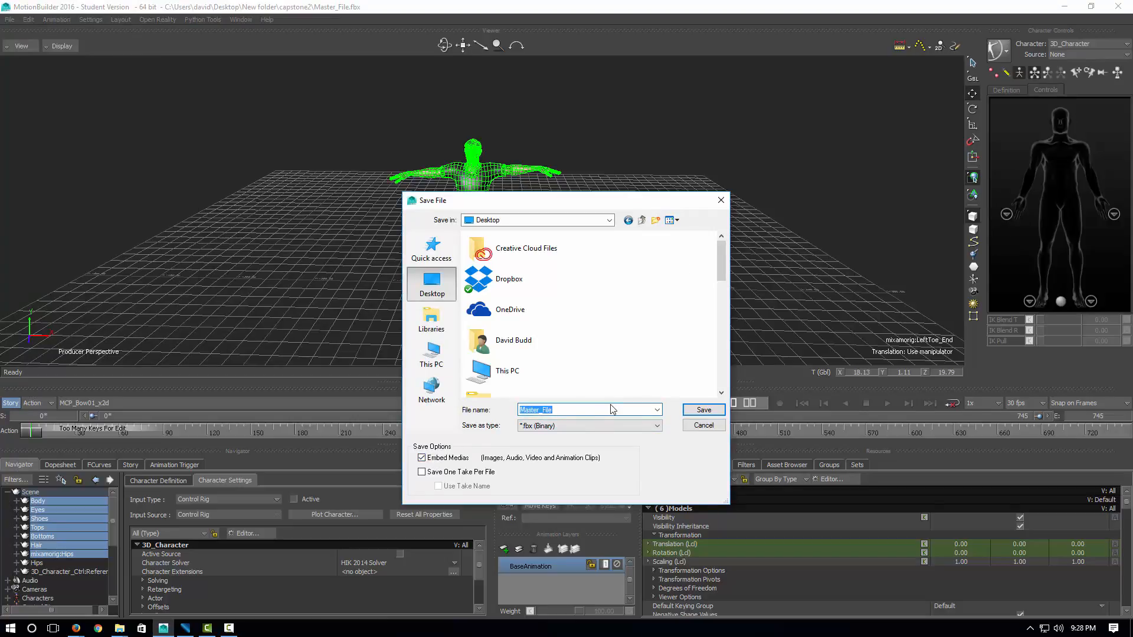
pyautogui.write('MCP_bow01')
# Exclude Take 001 from the export and save the selection with only the MCP_Bow01_x2d take
pyautogui.click(704, 412)
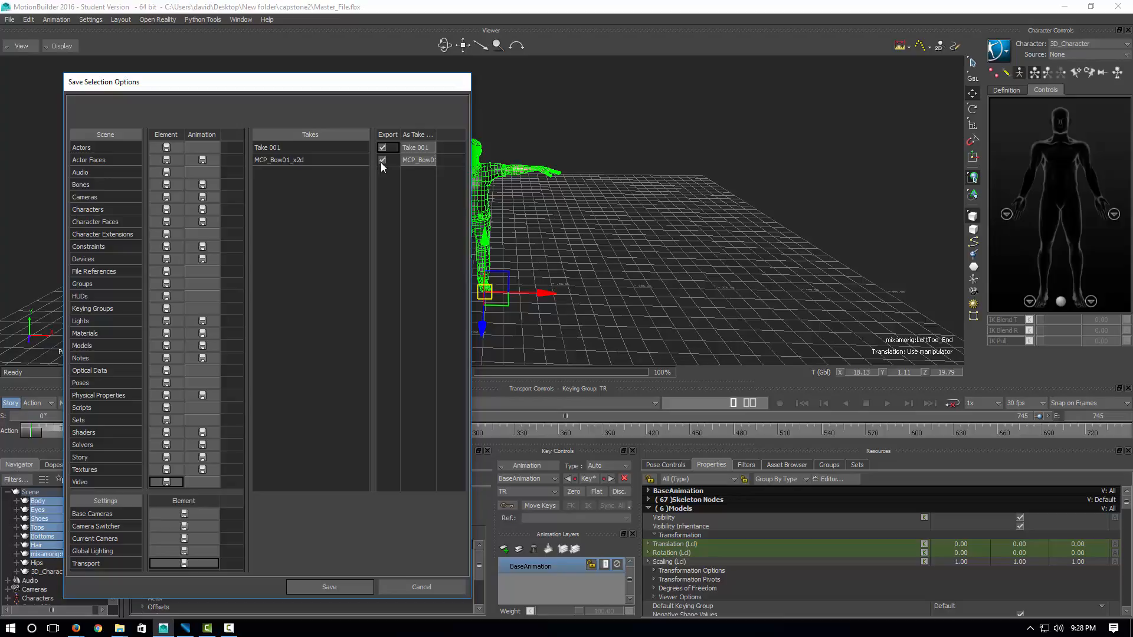
pyautogui.click(382, 148)
pyautogui.click(342, 585)
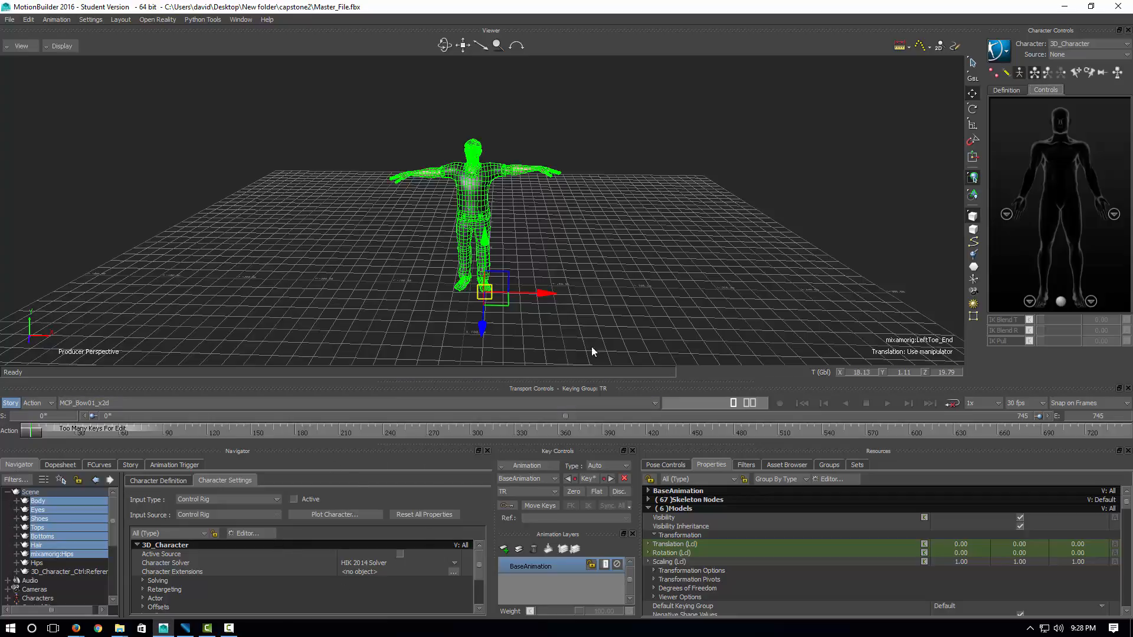
# Switch to Sketchfab in Firefox, upload the exported file, and continue with the model name MCP Bow01 X2d
pyautogui.hotkey('alt', 'Tab')
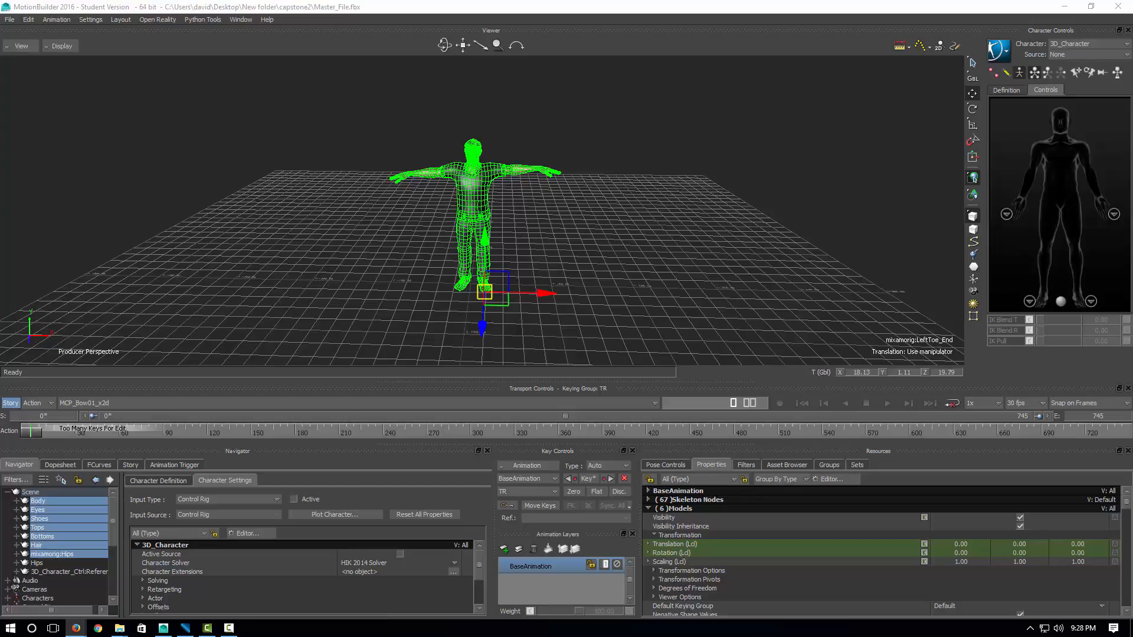
pyautogui.moveTo(1113, 275)
pyautogui.mouseDown()
pyautogui.moveTo(524, 166)
pyautogui.moveTo(534, 2)
pyautogui.mouseUp()
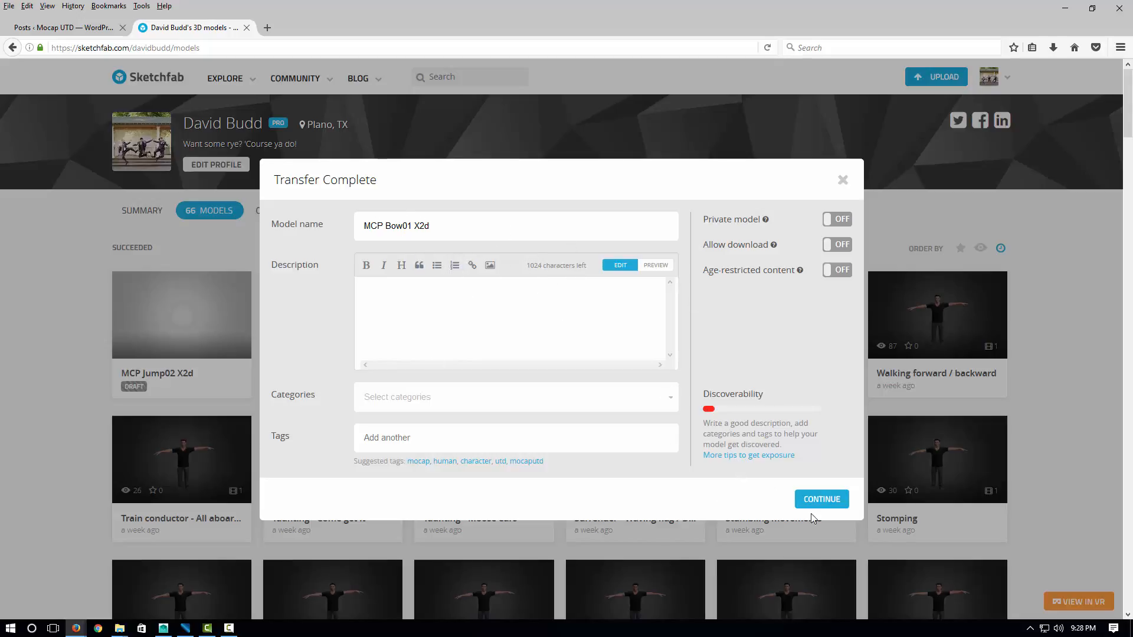
pyautogui.click(820, 502)
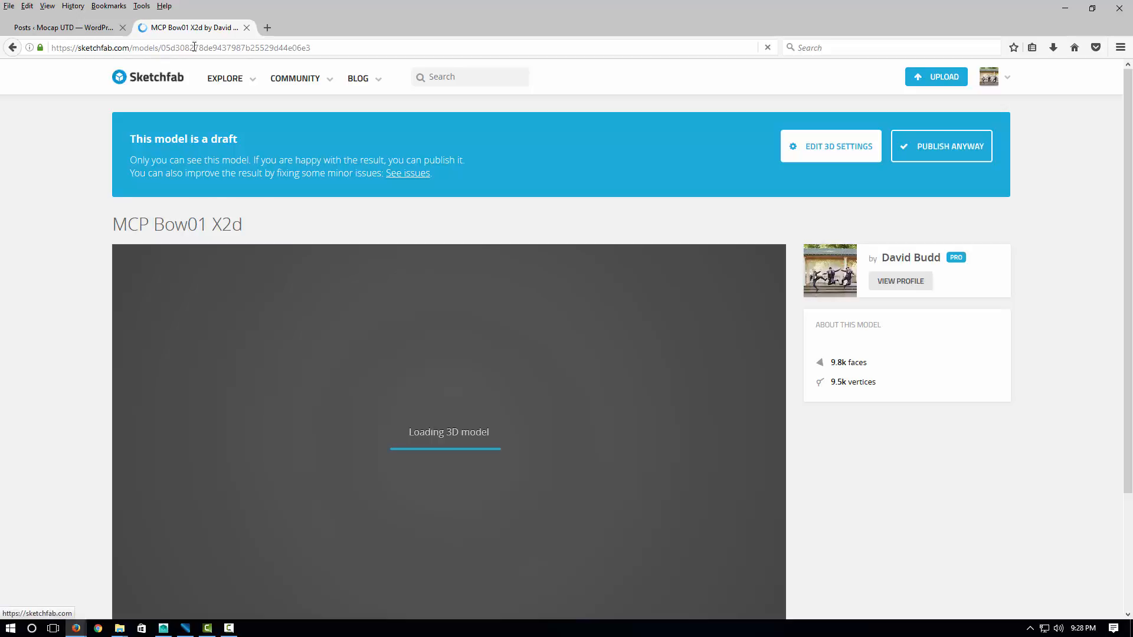
# Review the uploaded bow animation in the 3D viewer from different angles and distances
pyautogui.scroll(-1, 895, 378)
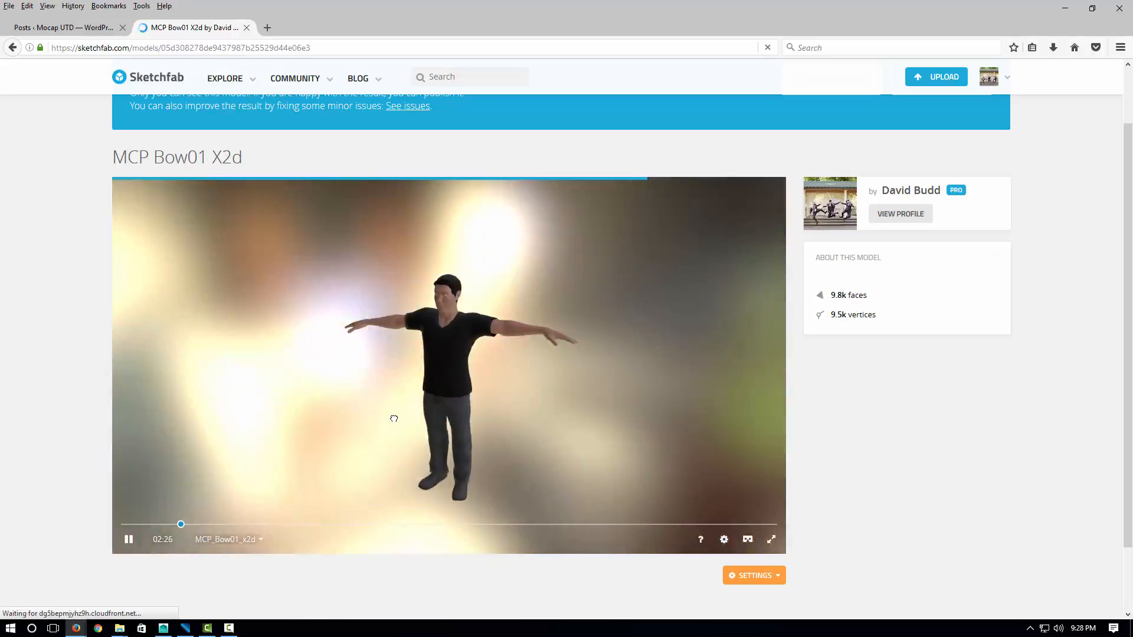
pyautogui.moveTo(393, 419)
pyautogui.mouseDown()
pyautogui.moveTo(384, 412)
pyautogui.moveTo(437, 391)
pyautogui.moveTo(488, 407)
pyautogui.moveTo(433, 416)
pyautogui.moveTo(409, 396)
pyautogui.moveTo(448, 388)
pyautogui.moveTo(501, 397)
pyautogui.moveTo(387, 407)
pyautogui.moveTo(430, 397)
pyautogui.moveTo(448, 240)
pyautogui.mouseUp()
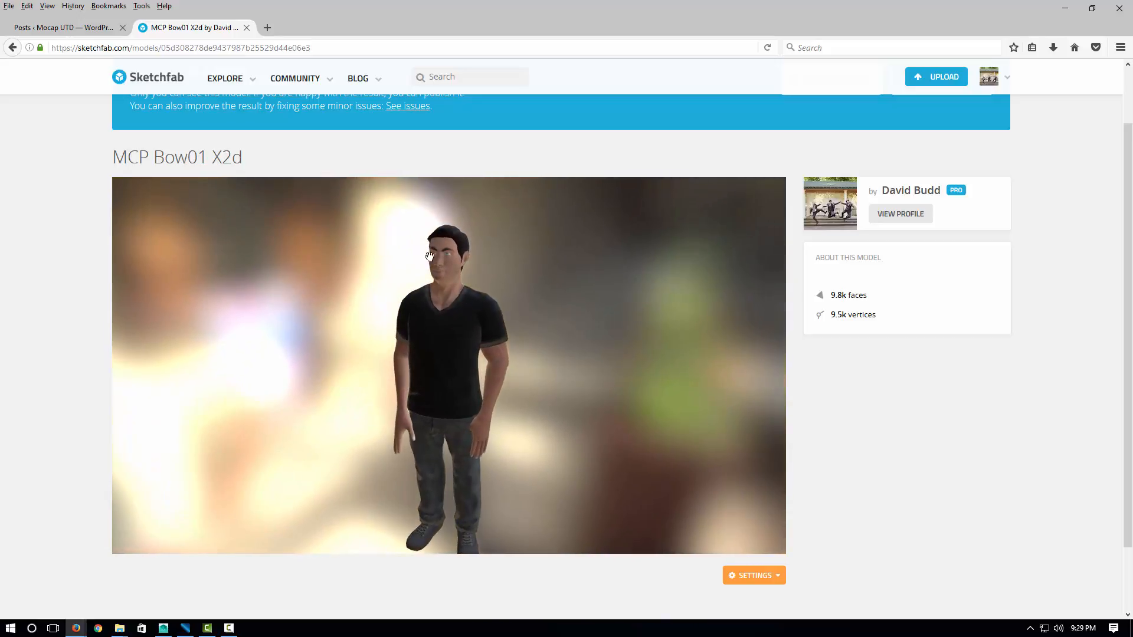
pyautogui.moveTo(403, 381); pyautogui.dragTo(688, 533)
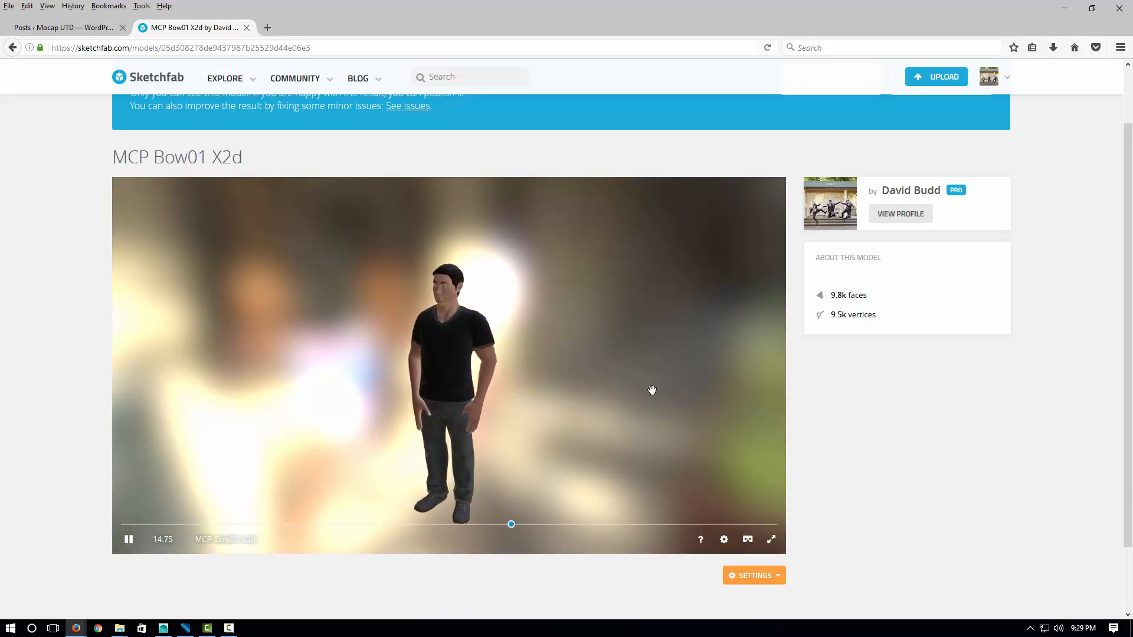
# Open the MCP Bow01 X2d model's 3D settings and expand its background options
pyautogui.moveTo(994, 78)
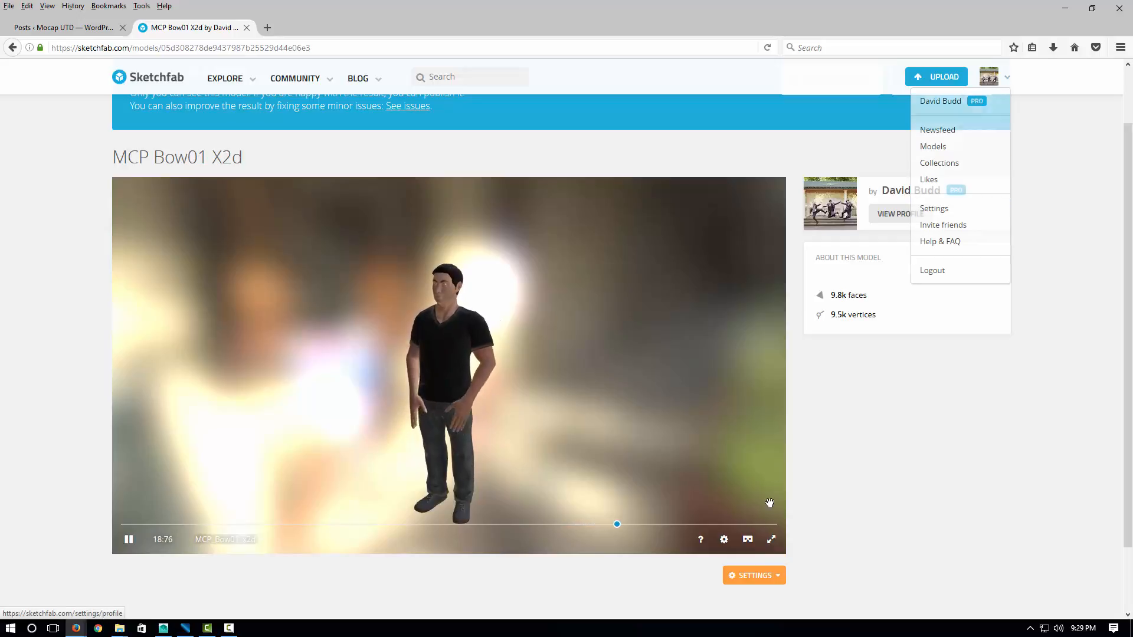
pyautogui.click(774, 577)
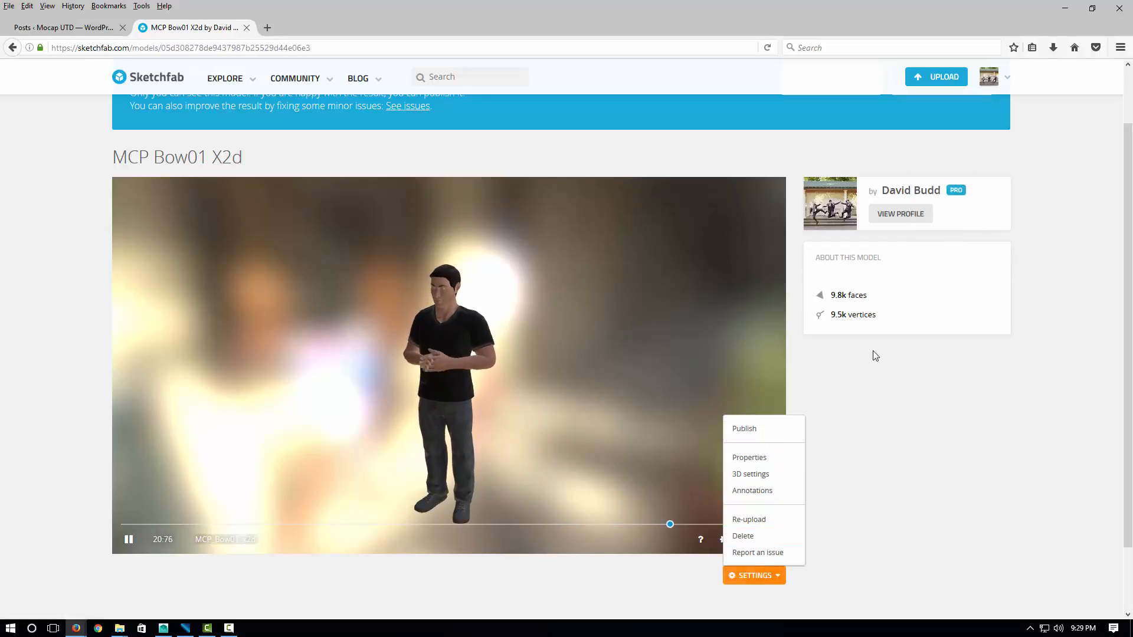
pyautogui.moveTo(989, 77)
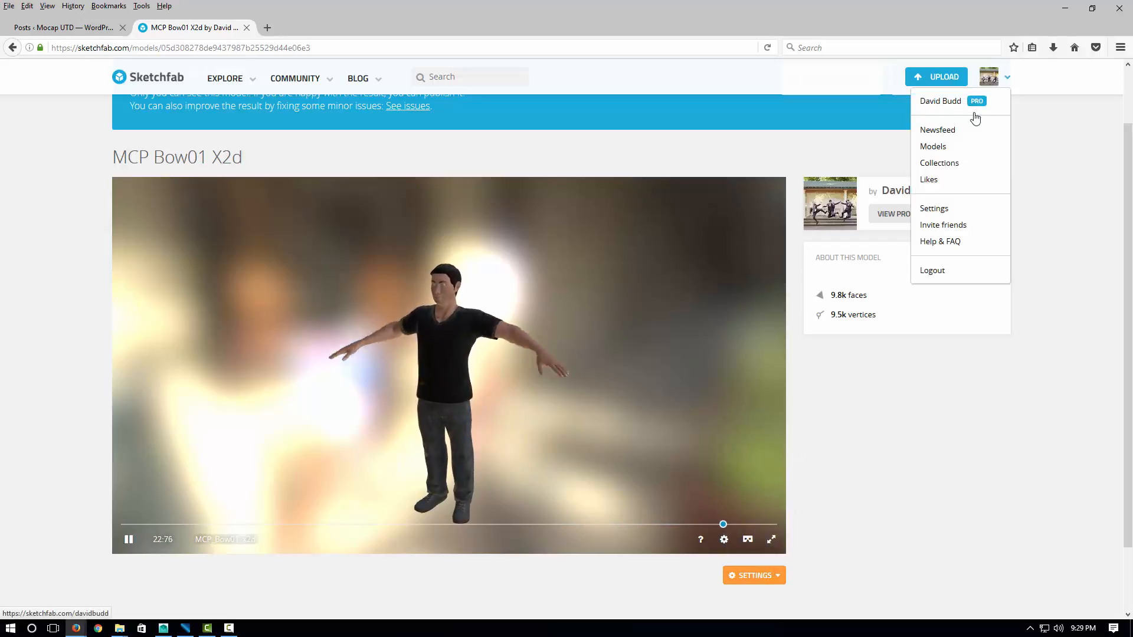
pyautogui.moveTo(756, 576)
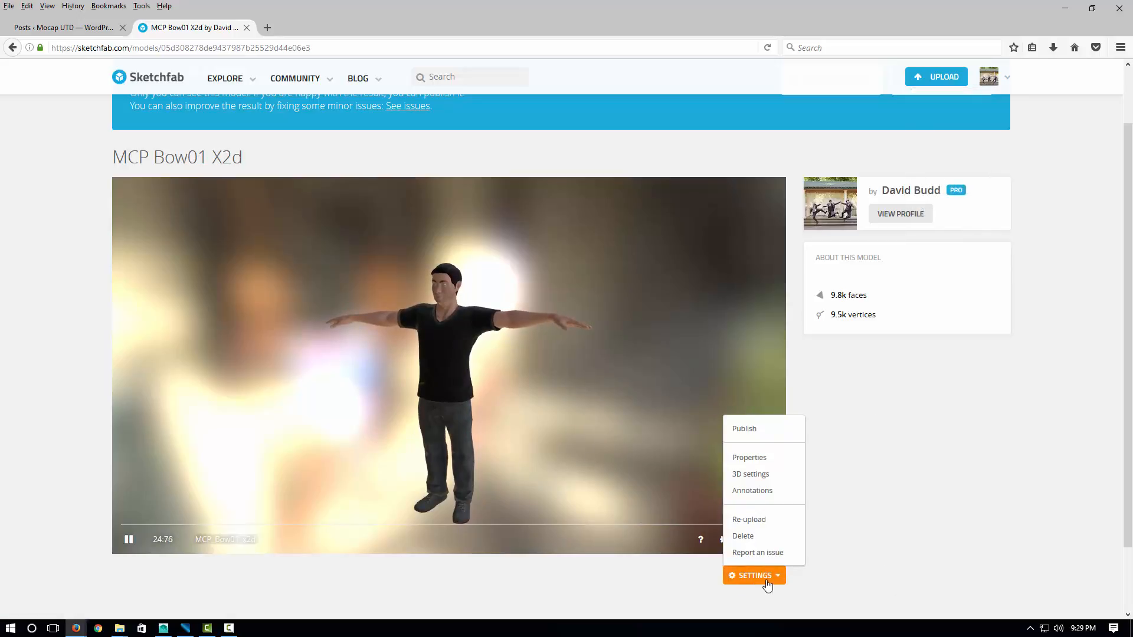
pyautogui.click(745, 475)
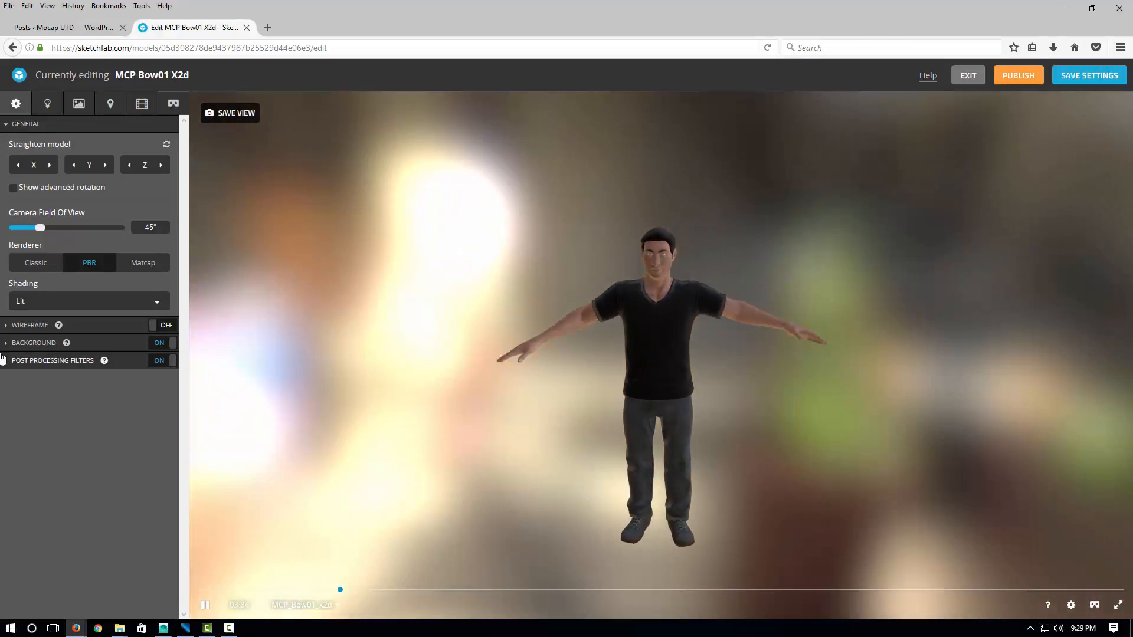
pyautogui.click(4, 342)
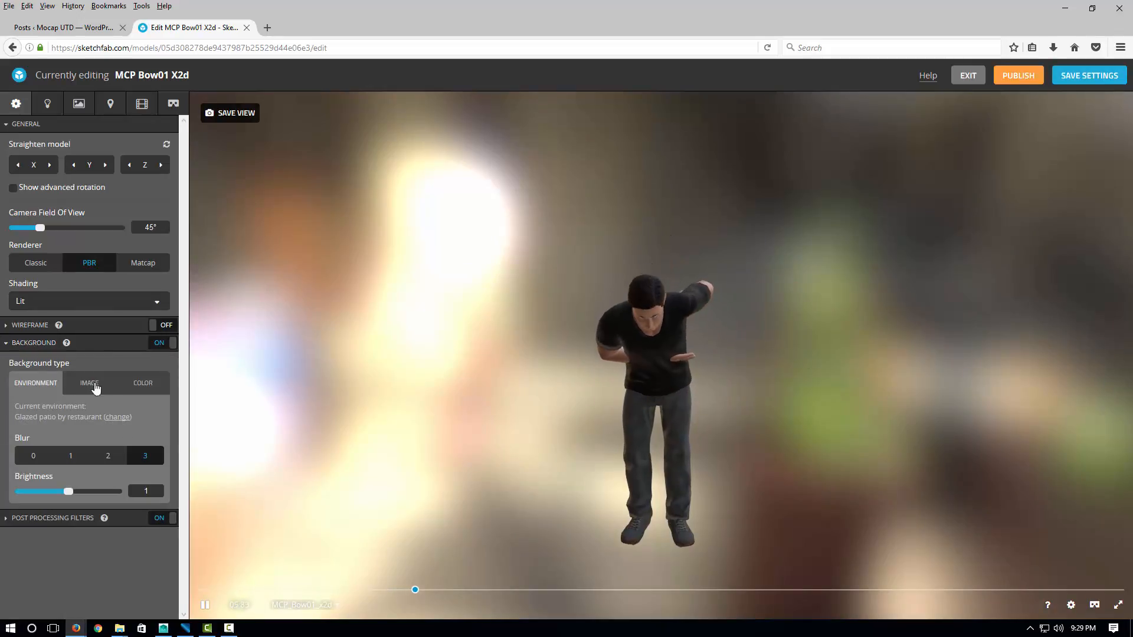
# Try the environment background with a blur of 0, then set the blur back to 3
pyautogui.click(33, 456)
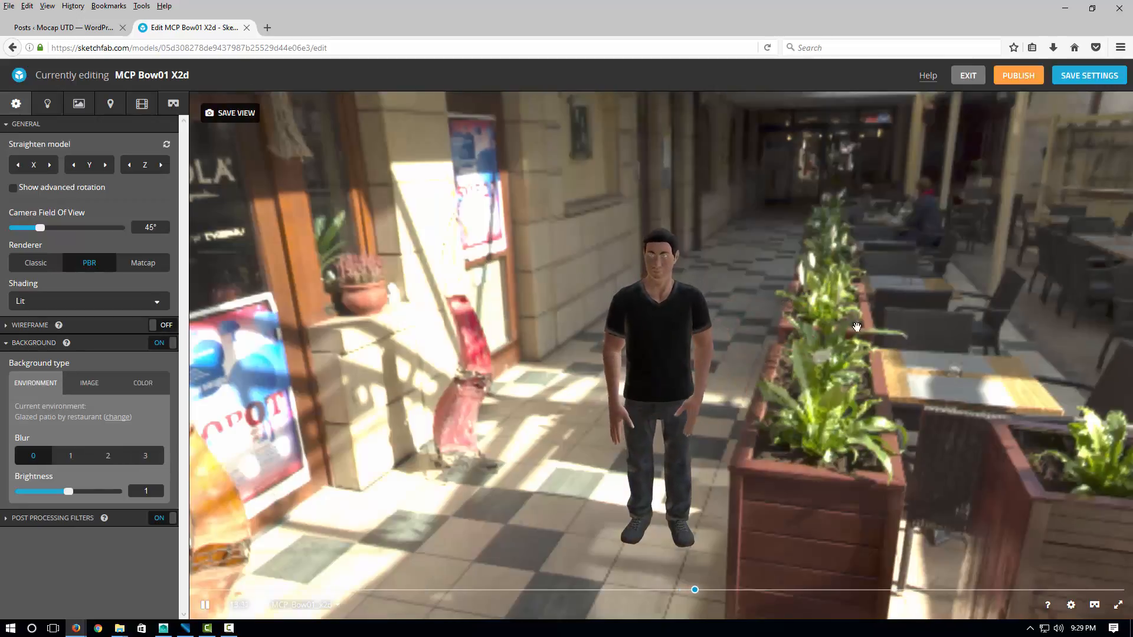
pyautogui.moveTo(857, 327); pyautogui.dragTo(811, 328)
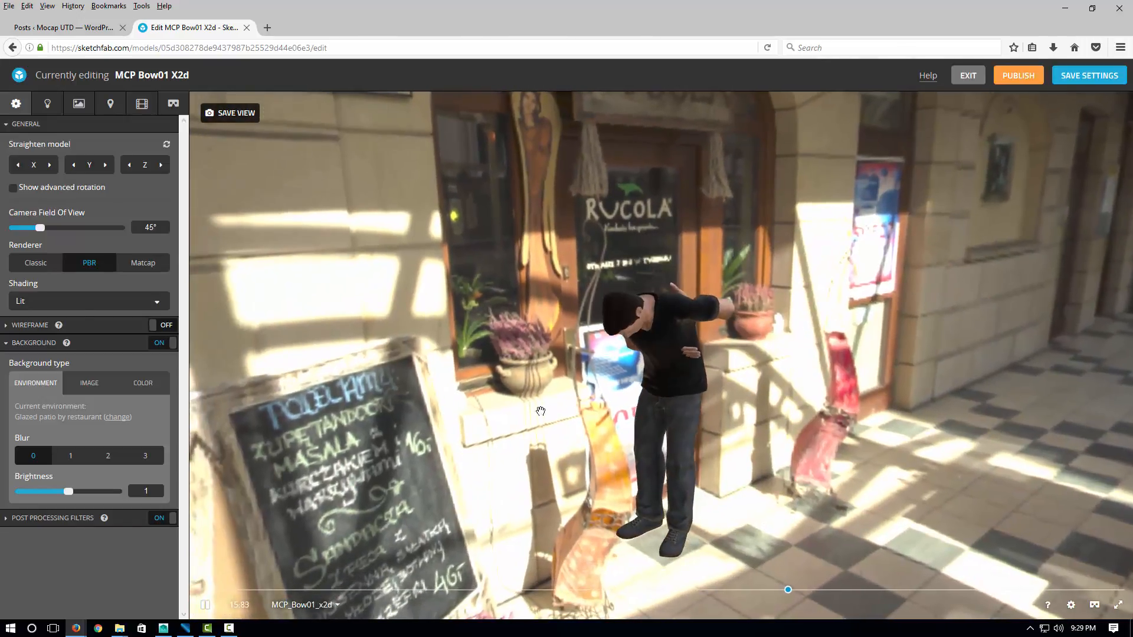
pyautogui.moveTo(538, 409); pyautogui.dragTo(649, 413)
pyautogui.click(144, 465)
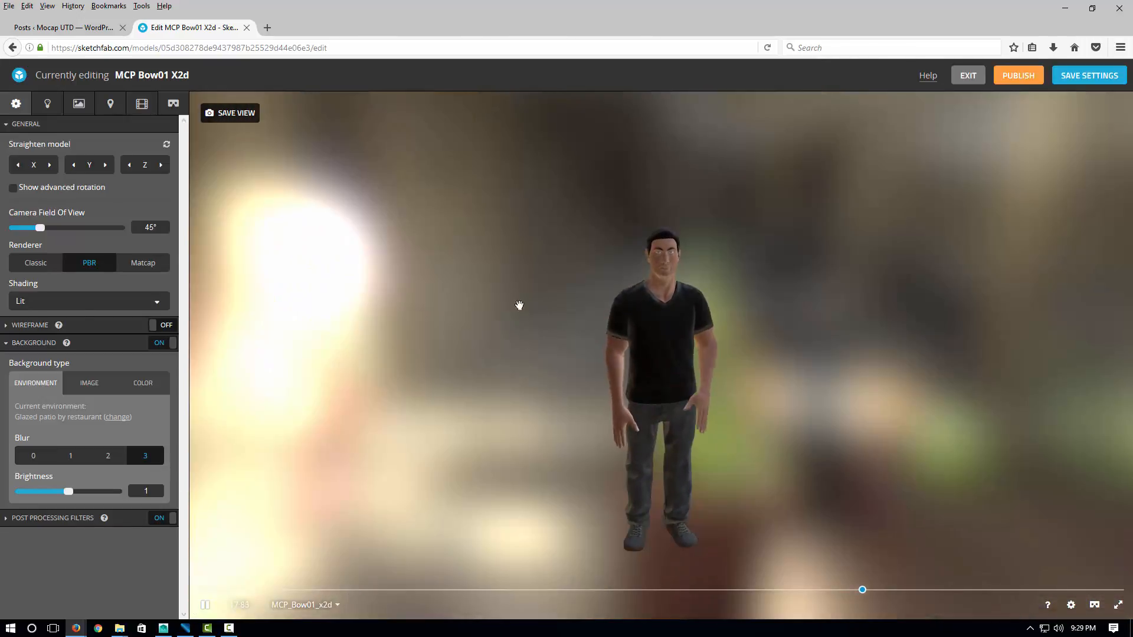
pyautogui.moveTo(518, 306); pyautogui.dragTo(433, 341)
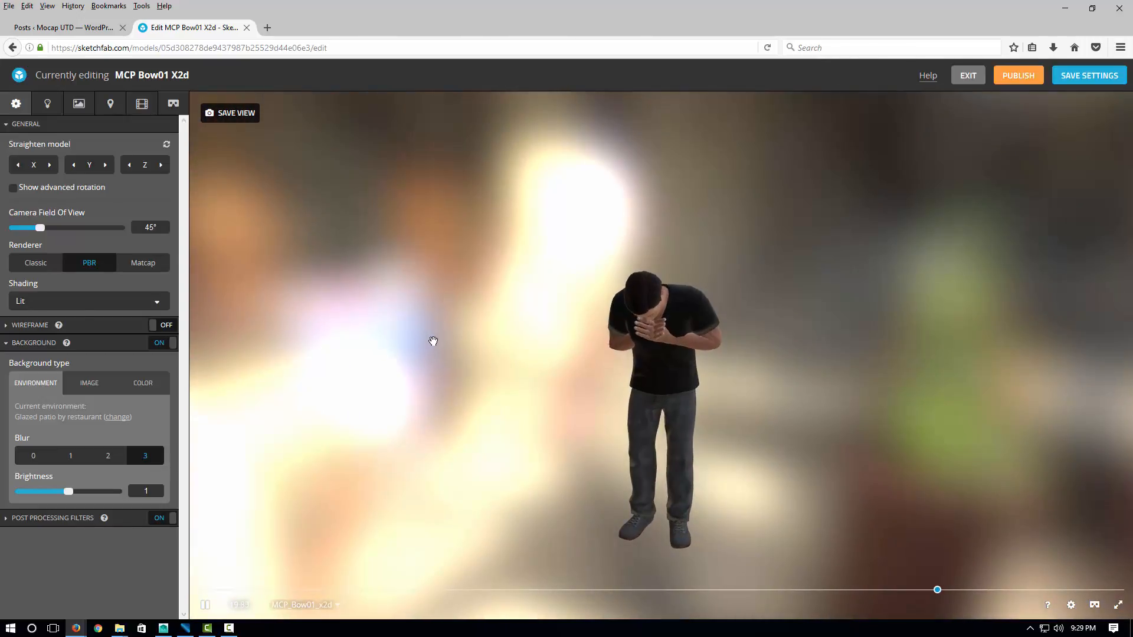
# Change the background type to an image and apply clean_dark
pyautogui.click(86, 384)
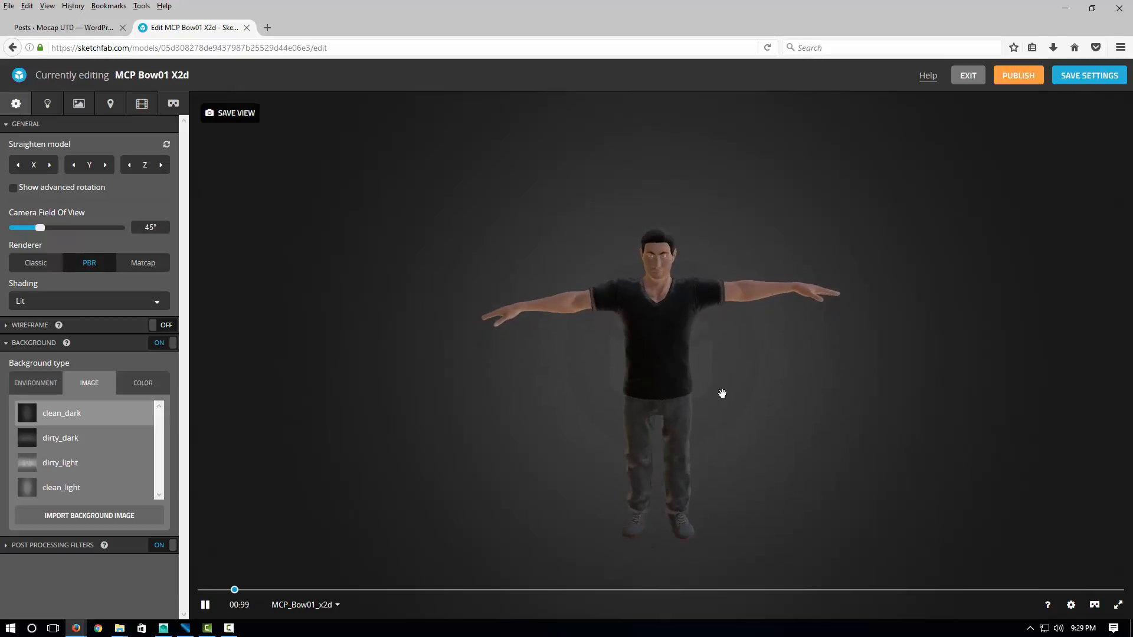
pyautogui.click(68, 488)
pyautogui.click(70, 414)
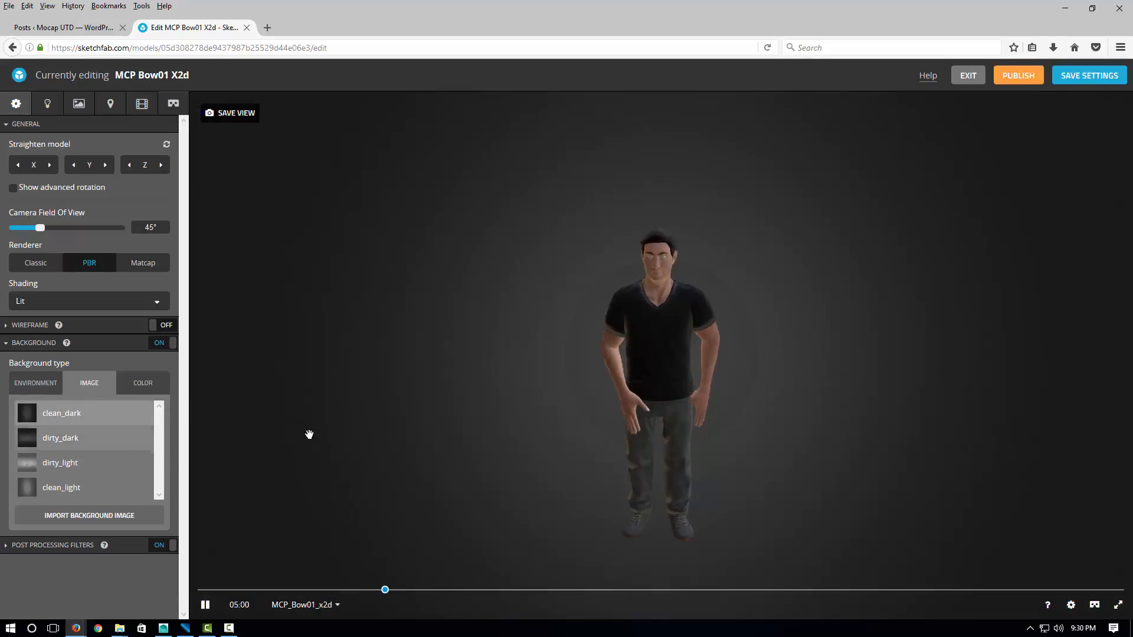
# Set the lighting environment to Studio with its orientation at 0°
pyautogui.click(48, 106)
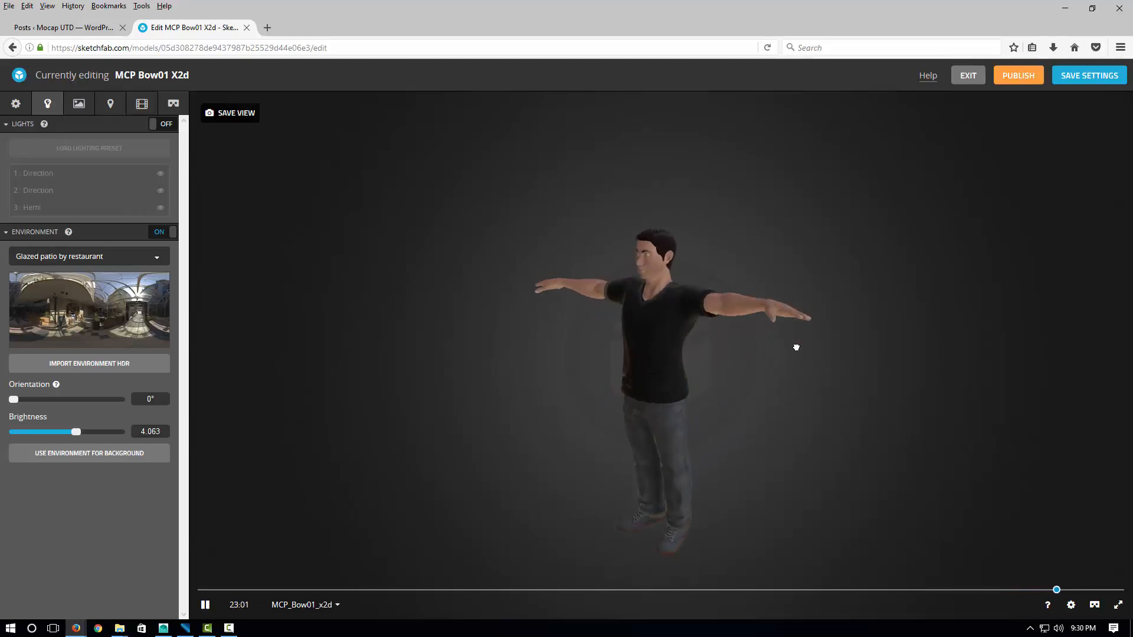
pyautogui.click(140, 262)
pyautogui.scroll(-6, 98, 360)
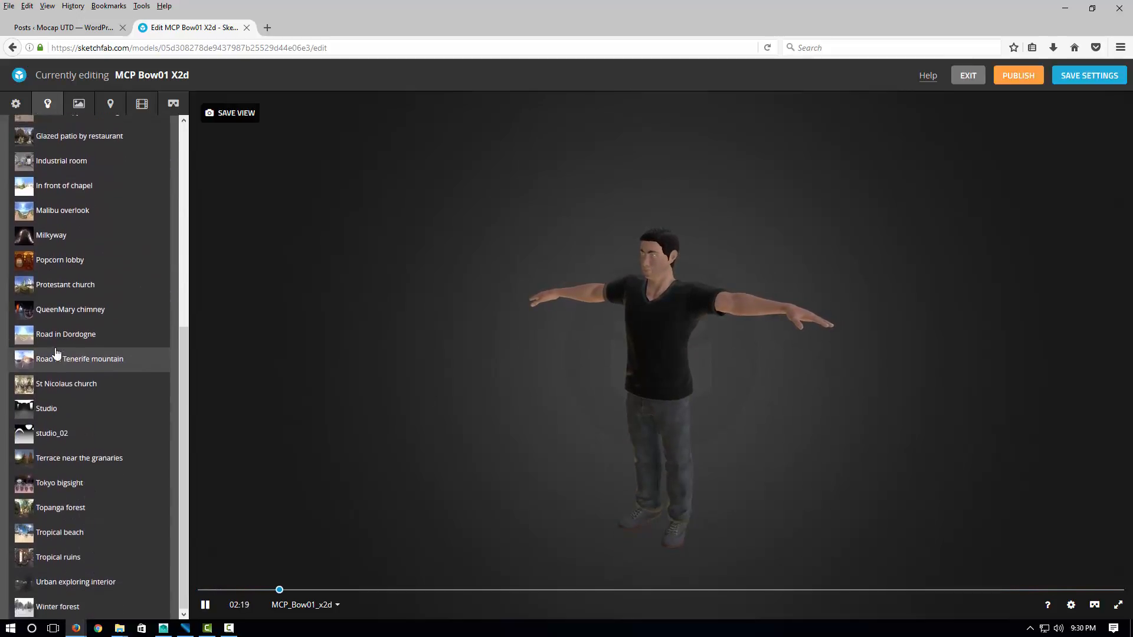
pyautogui.click(47, 408)
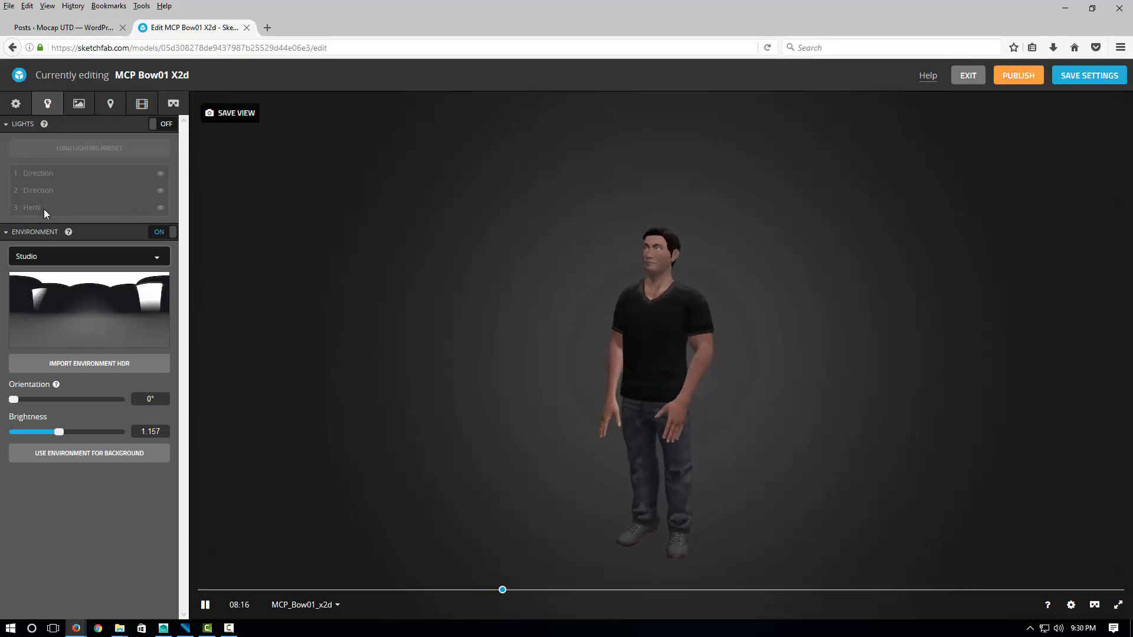
pyautogui.moveTo(15, 401); pyautogui.dragTo(144, 399)
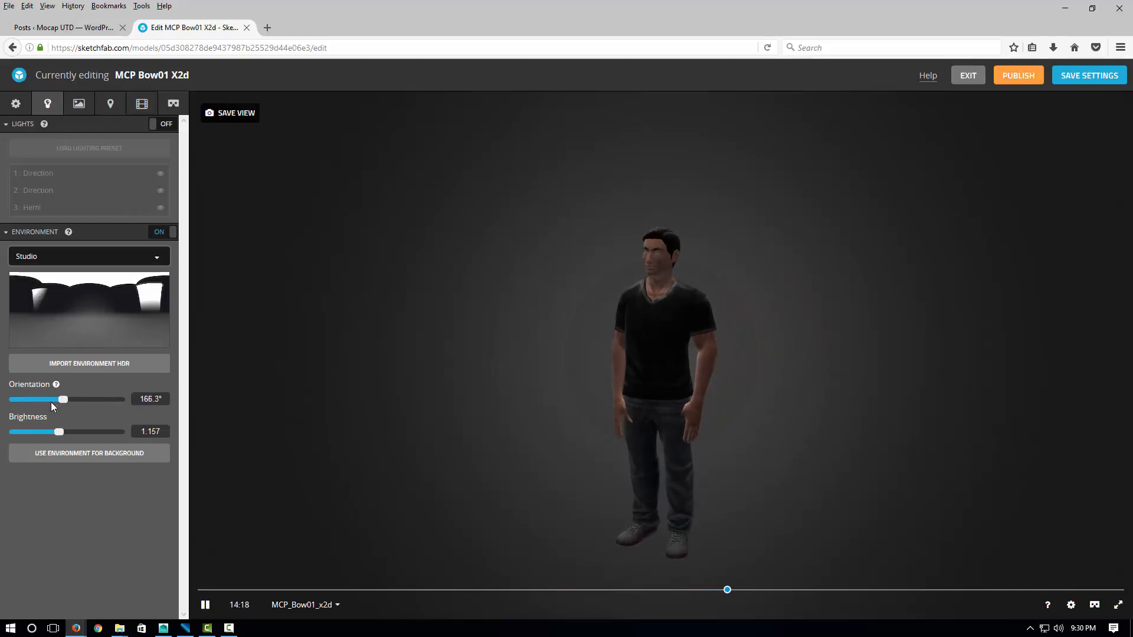
pyautogui.moveTo(52, 403); pyautogui.dragTo(1, 401)
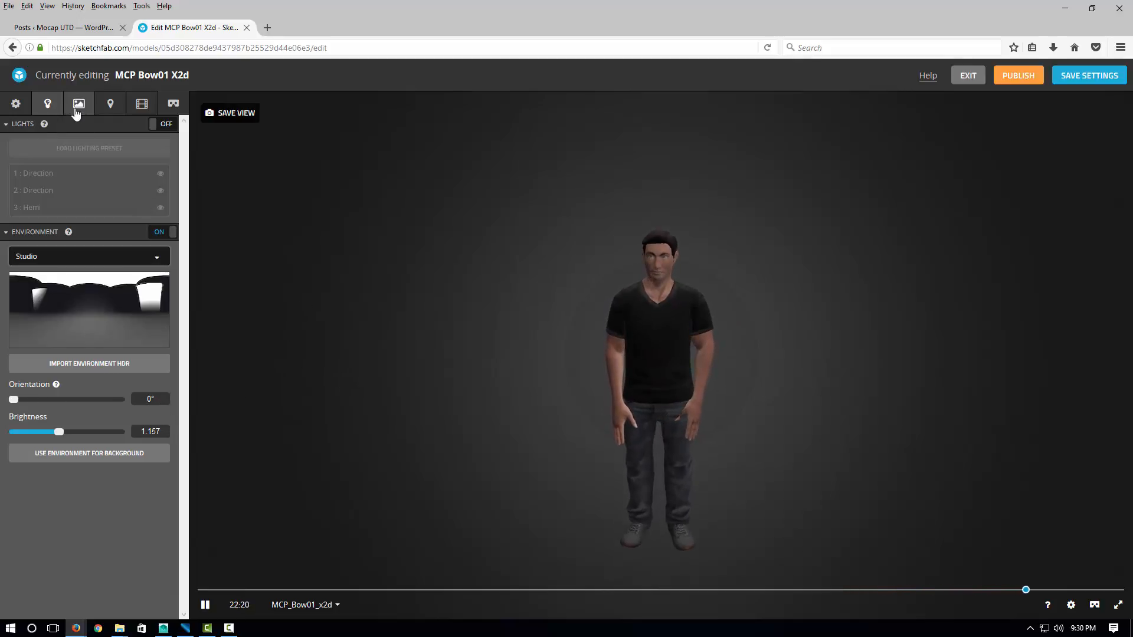
# Set the specular value of the Bodymat material to 0
pyautogui.scroll(8, 537, 341)
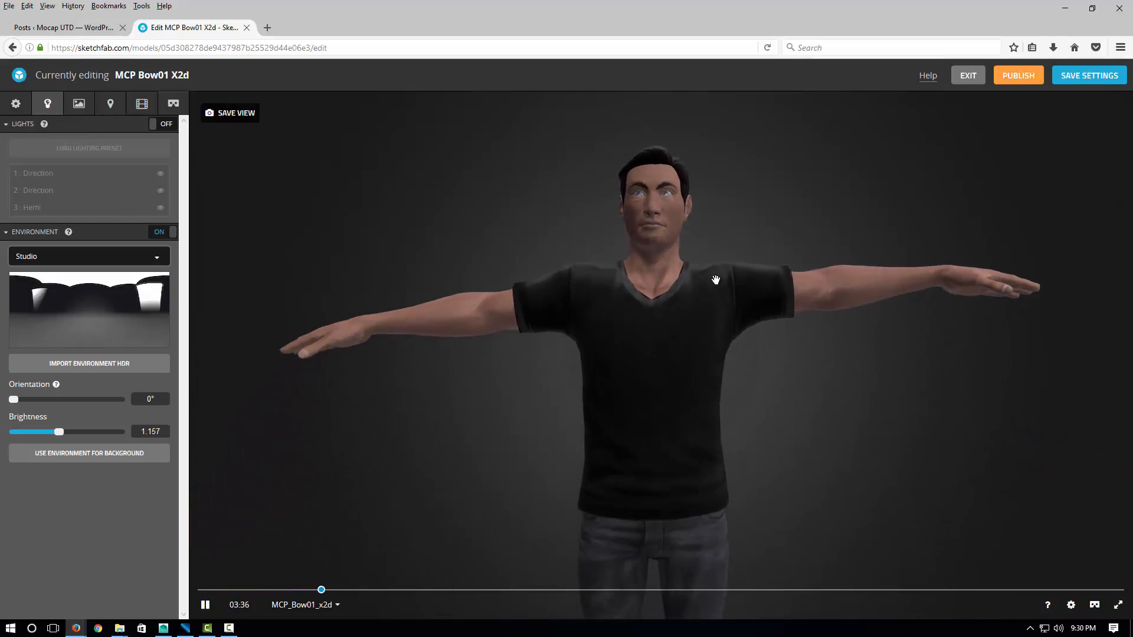
pyautogui.click(79, 104)
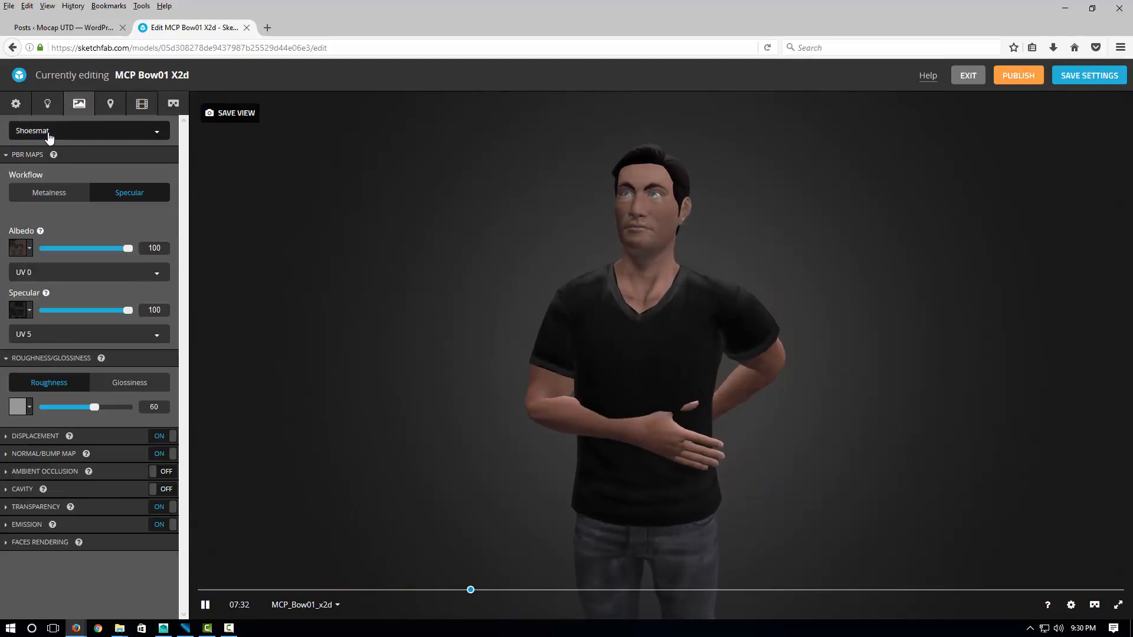
pyautogui.click(42, 134)
pyautogui.click(43, 147)
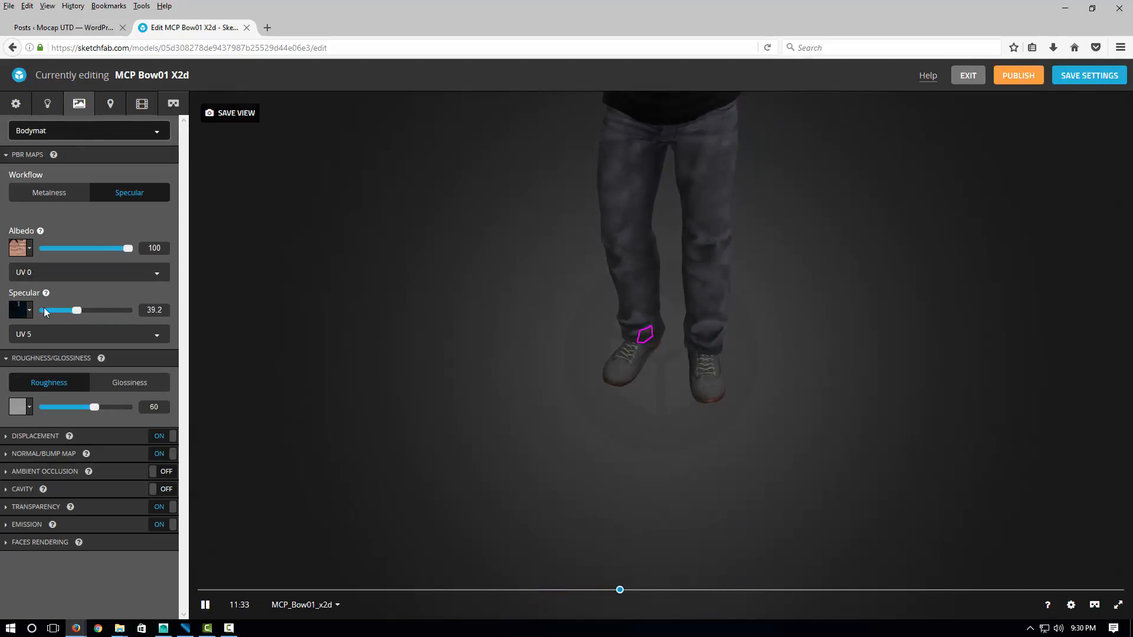
pyautogui.moveTo(45, 313); pyautogui.dragTo(36, 312)
# Set the specular value of the Bottommat and Hairmat materials to 0
pyautogui.click(94, 132)
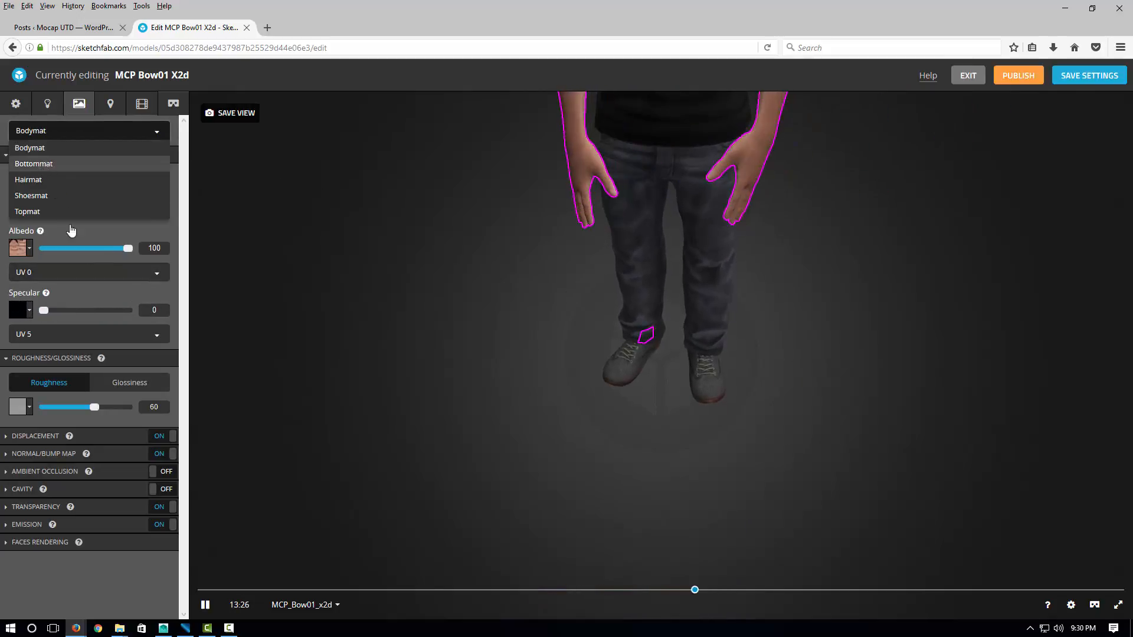
pyautogui.click(59, 164)
pyautogui.moveTo(109, 311); pyautogui.dragTo(44, 311)
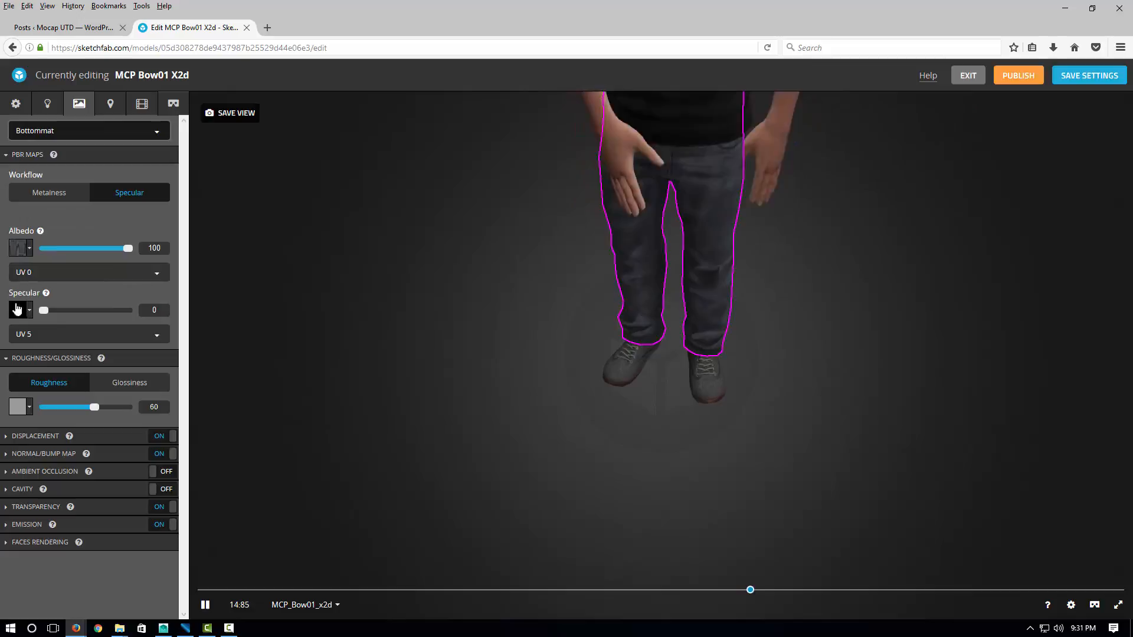
pyautogui.click(77, 133)
pyautogui.click(59, 179)
pyautogui.moveTo(127, 310); pyautogui.dragTo(44, 310)
# Set the specular value of the Shoesmat and Topmat materials to 0
pyautogui.click(93, 134)
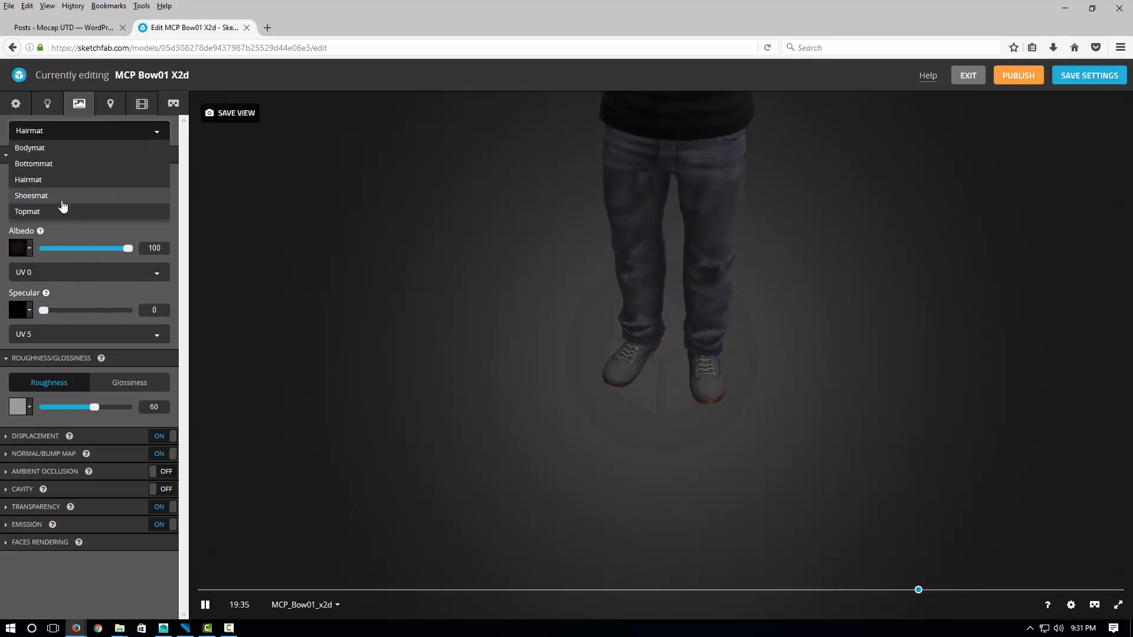
pyautogui.click(59, 195)
pyautogui.moveTo(126, 310); pyautogui.dragTo(43, 311)
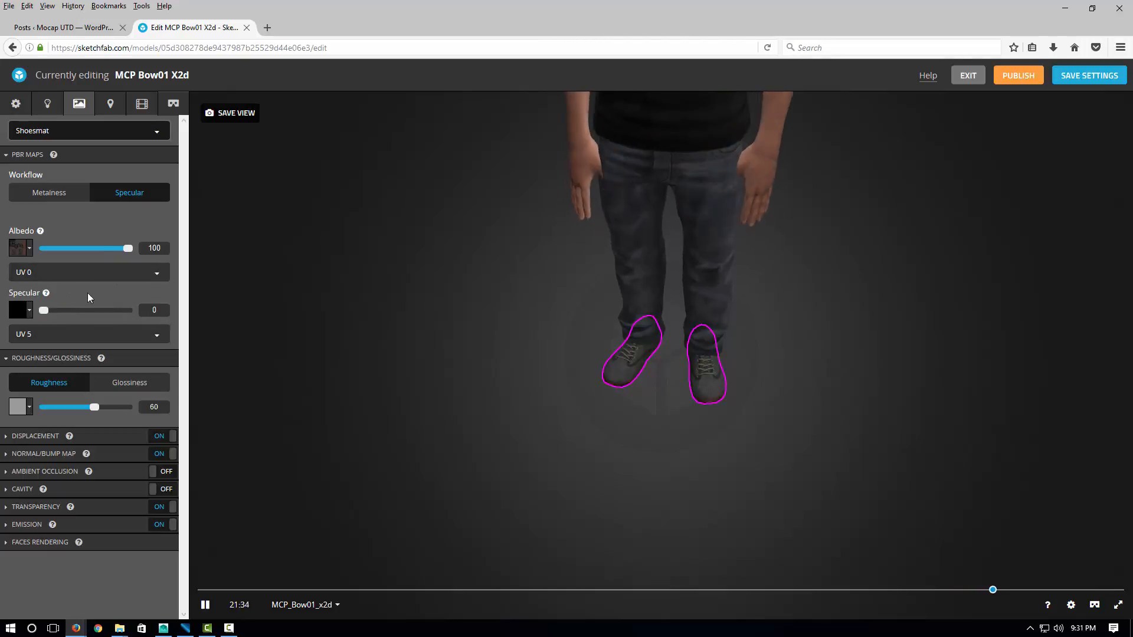
pyautogui.click(89, 132)
pyautogui.click(66, 213)
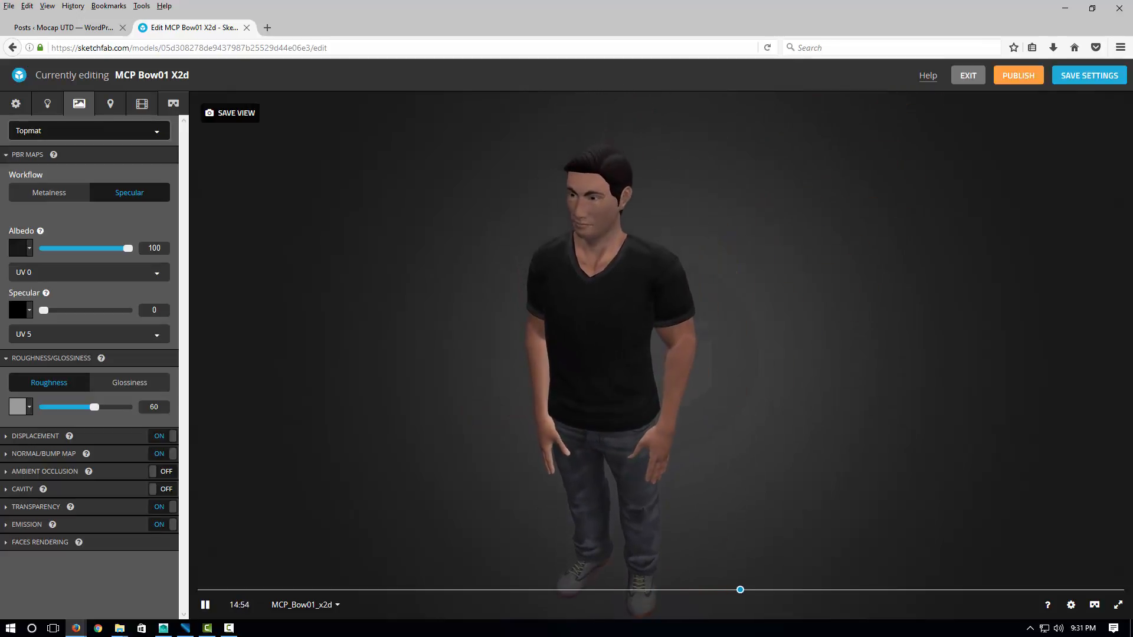
# Save the 3D settings and exit the editor to the model's page
pyautogui.click(1088, 78)
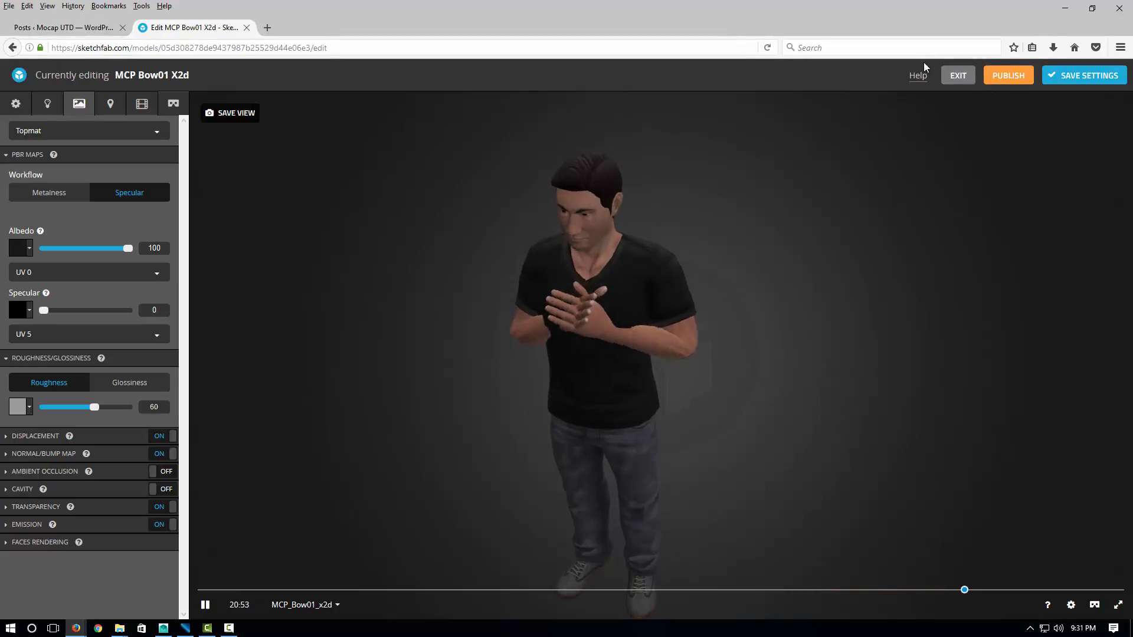
pyautogui.click(958, 76)
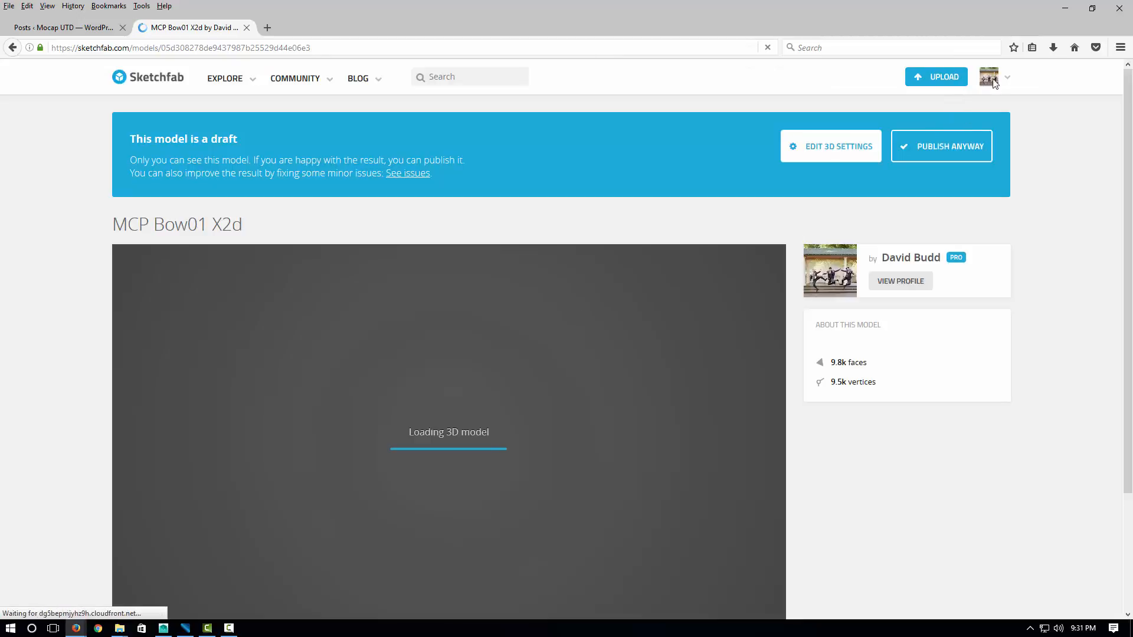
pyautogui.scroll(-3, 711, 353)
pyautogui.scroll(3, 981, 207)
# Open the published Various Bow Actions model from the account's own models list
pyautogui.moveTo(1007, 79)
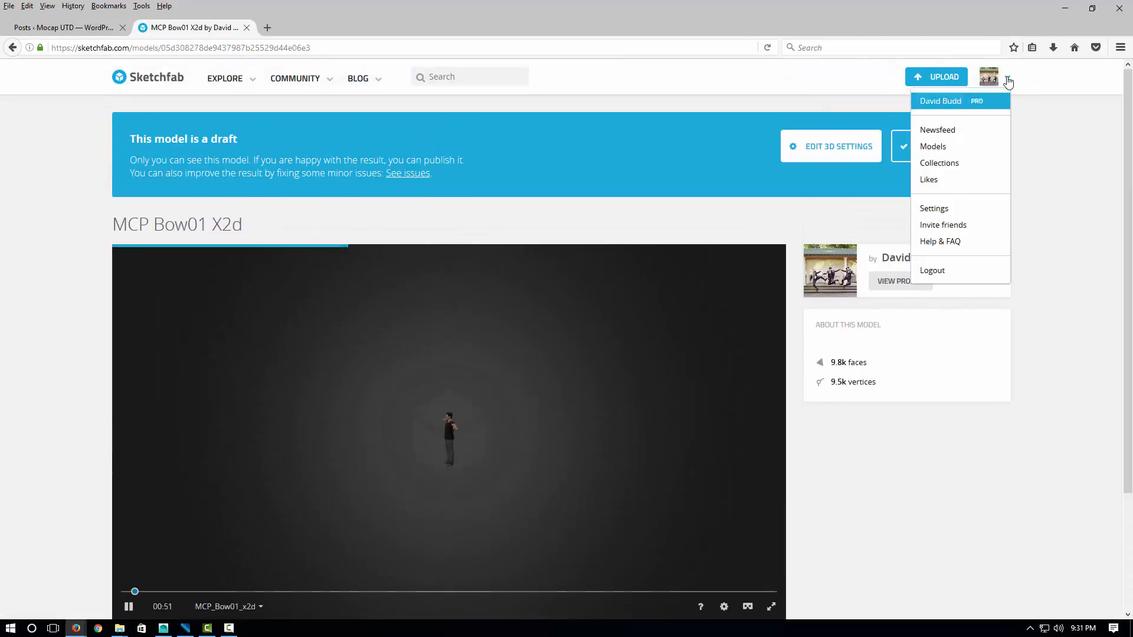
pyautogui.click(944, 155)
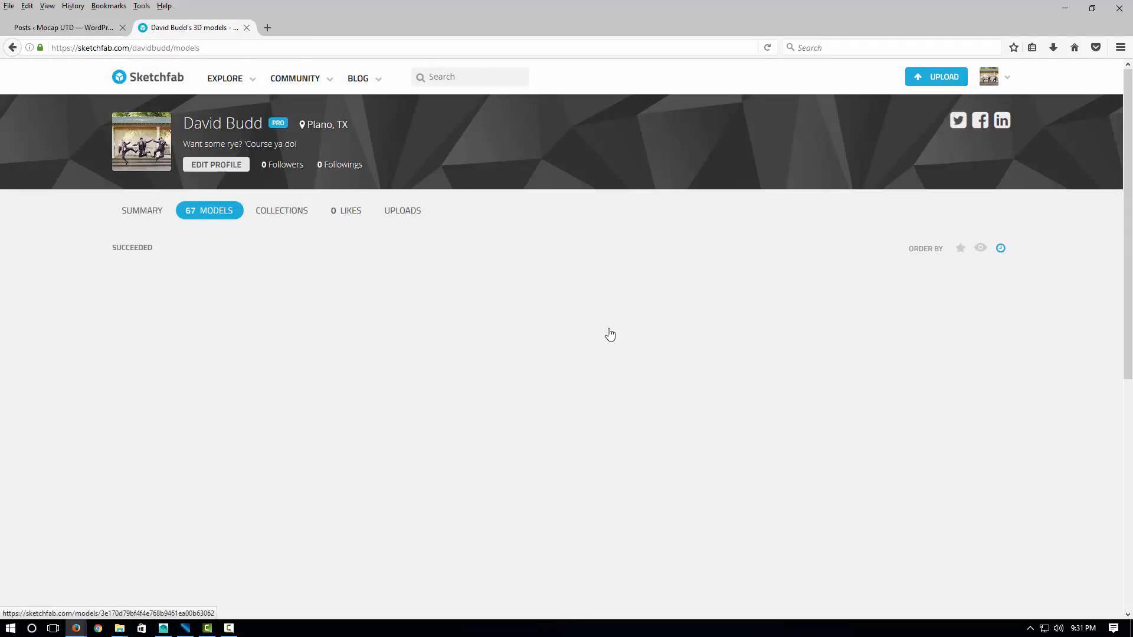
pyautogui.click(610, 334)
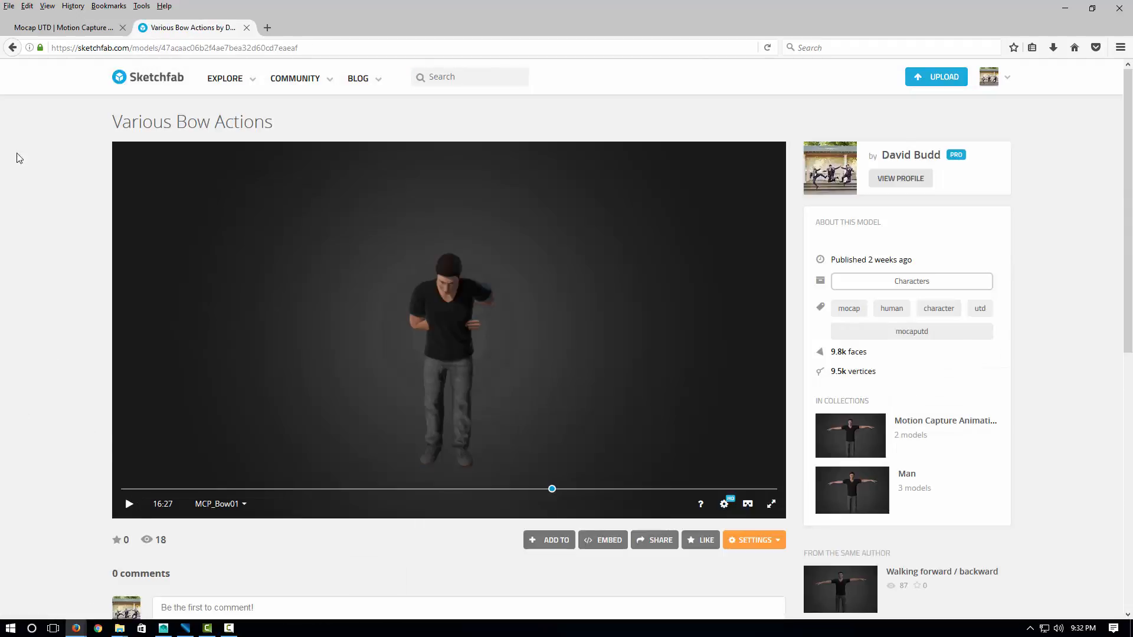
# Log in to the account on the Mocap UTD website and open the Manage Uploads page
pyautogui.click(43, 29)
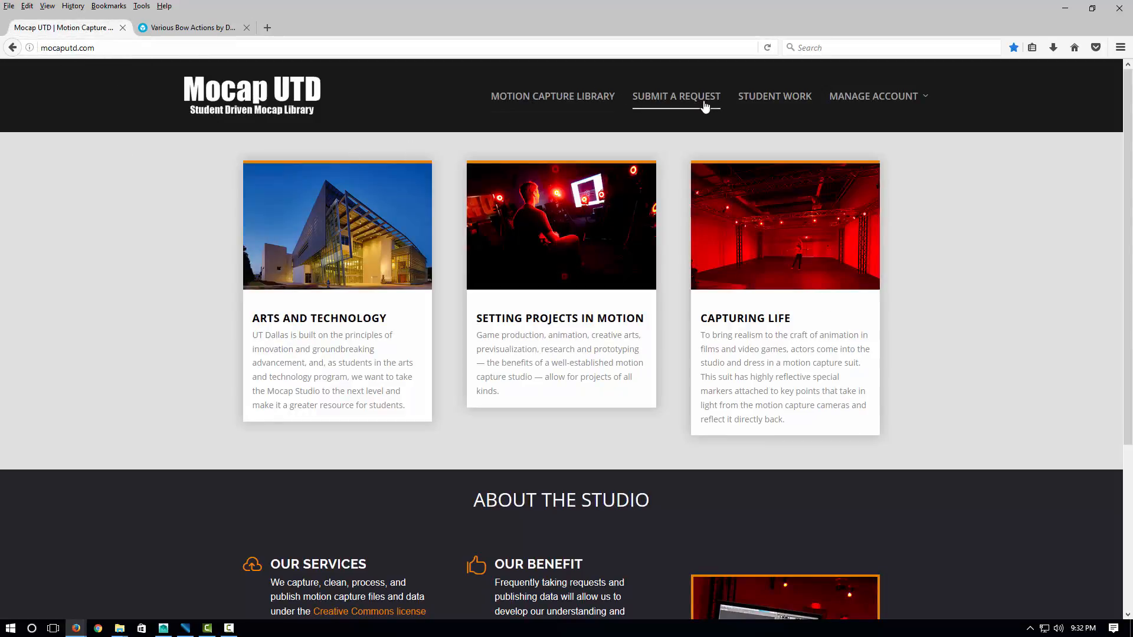
pyautogui.moveTo(891, 100)
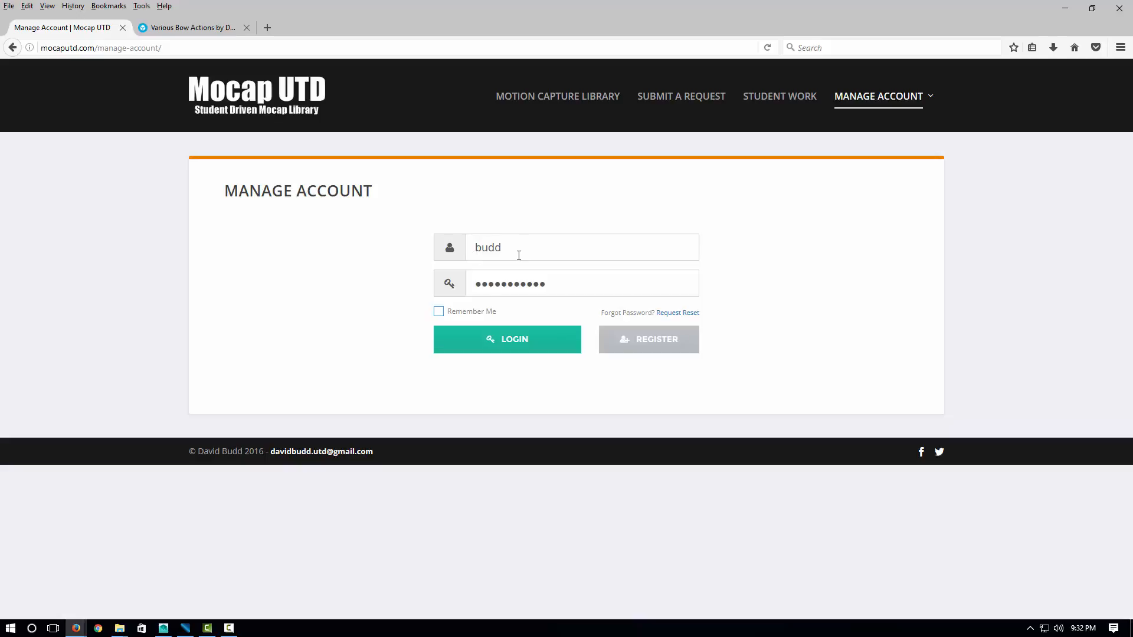
pyautogui.click(499, 345)
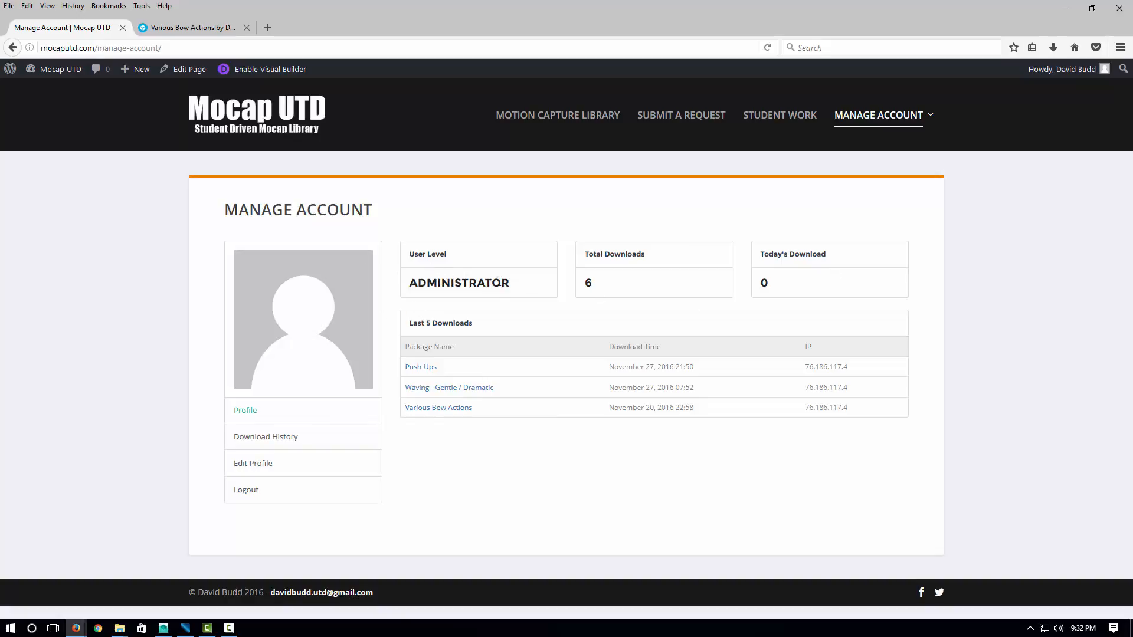
pyautogui.moveTo(909, 119)
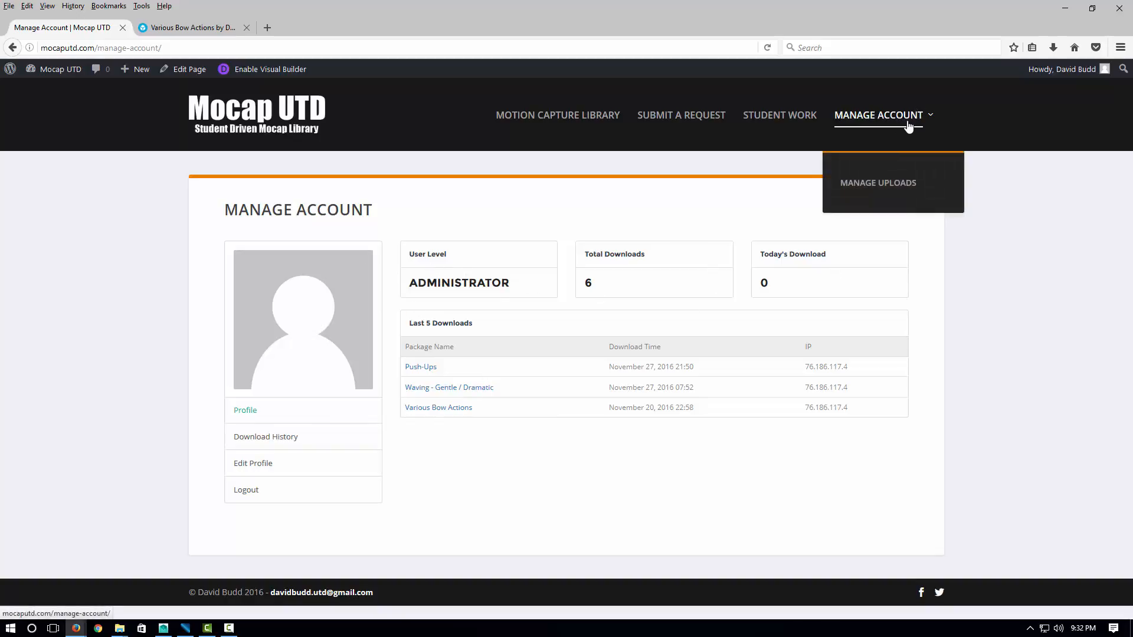
pyautogui.click(867, 190)
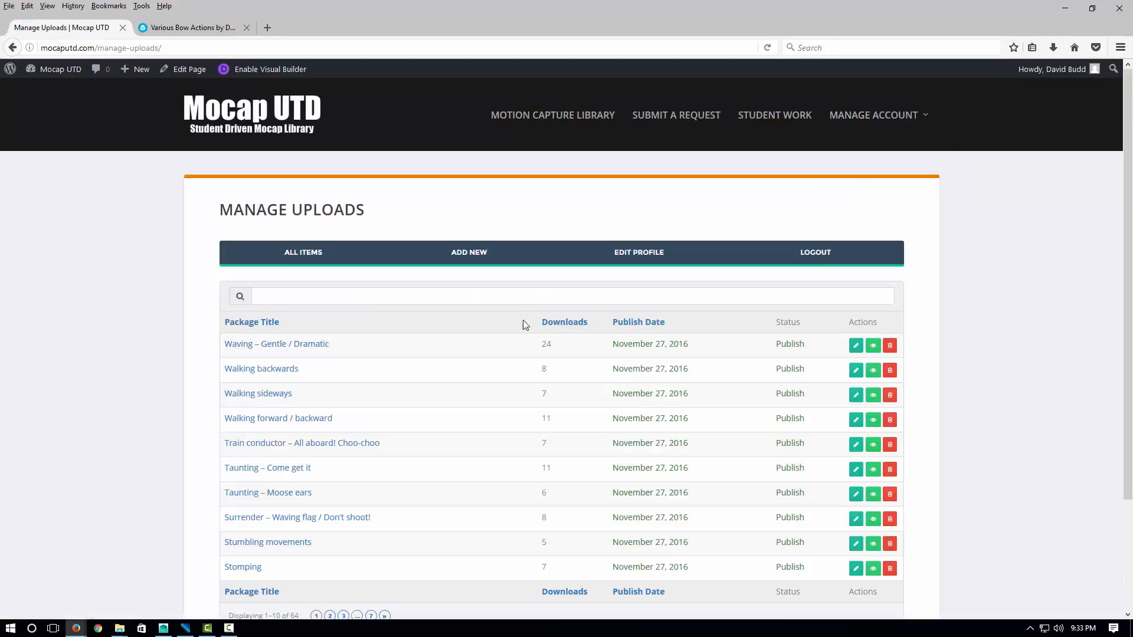
# Sort the Manage Uploads package list by number of downloads
pyautogui.scroll(-2, 372, 319)
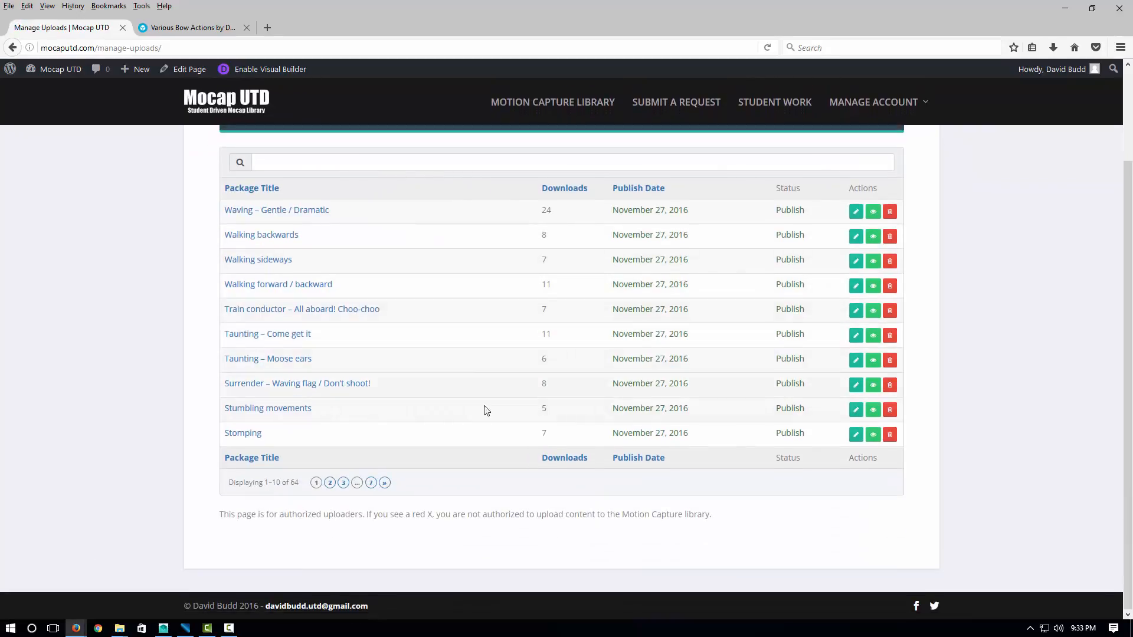
pyautogui.scroll(1, 472, 419)
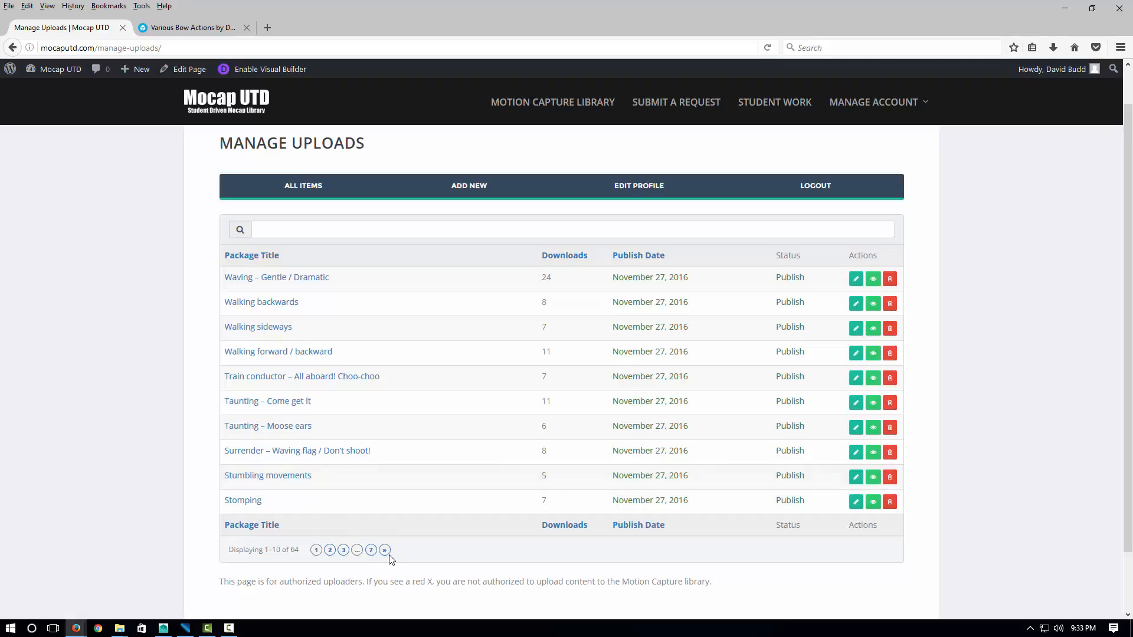
pyautogui.click(570, 257)
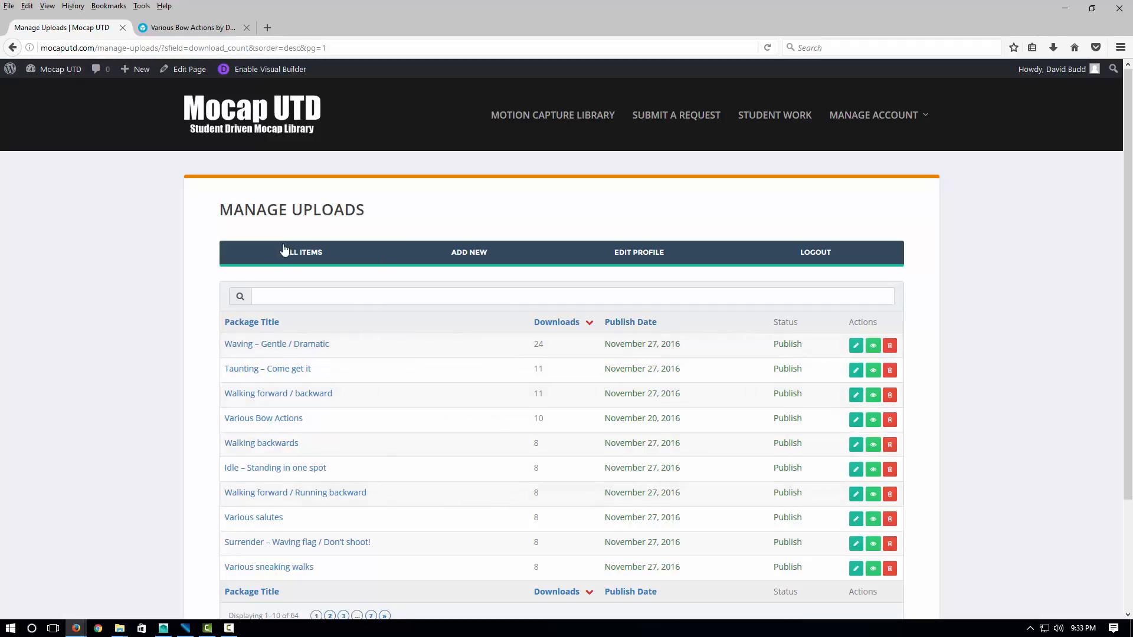
# Start a new upload package and title it "Various bowing animations"
pyautogui.click(484, 255)
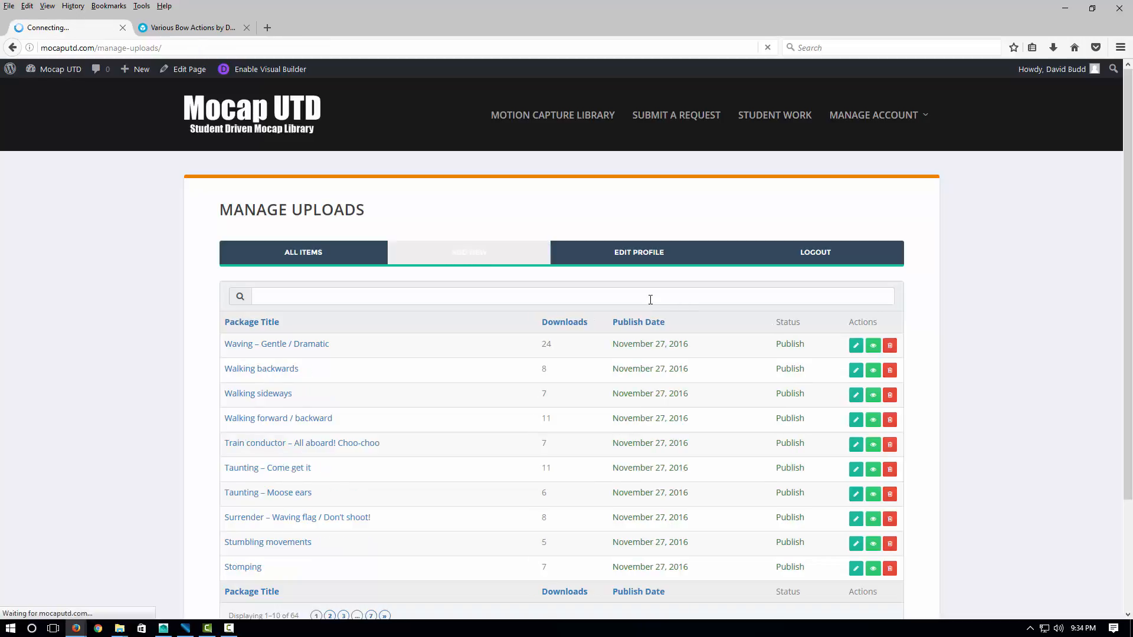
pyautogui.click(339, 287)
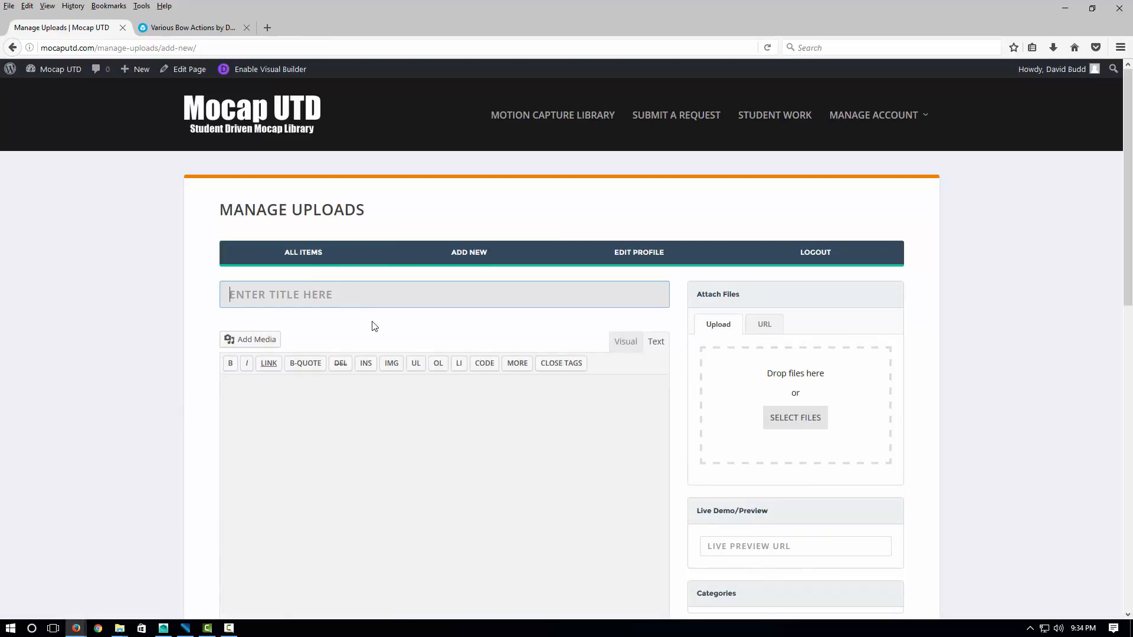
pyautogui.write('Various bowing animations')
pyautogui.press('Tab')
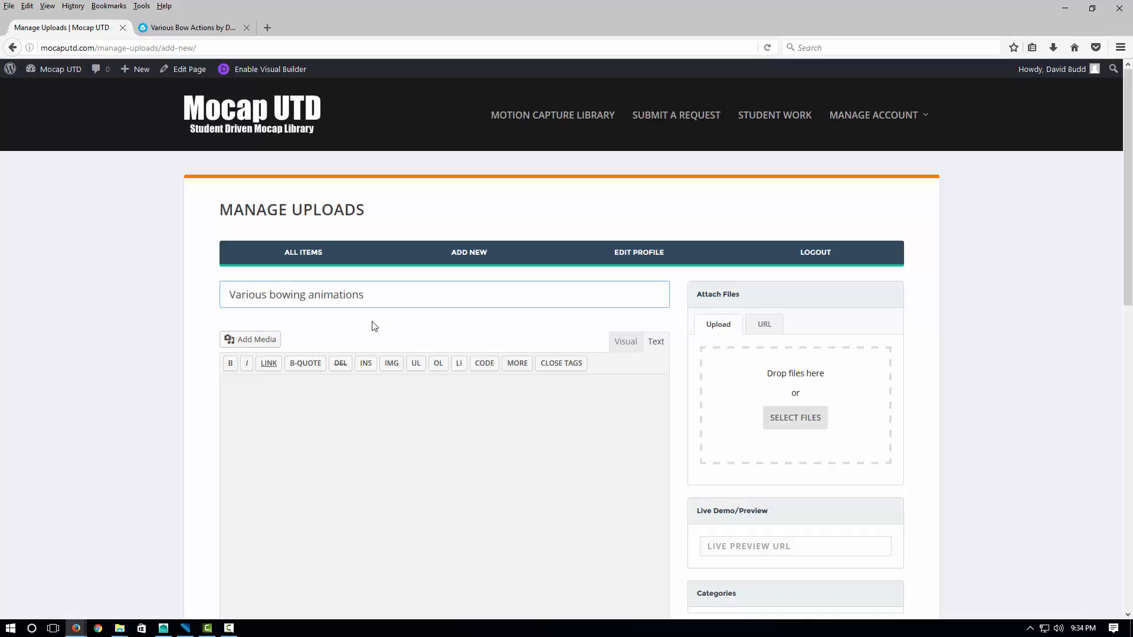
# Attach the MCP_bow01 FBX file from the Desktop folder to the new package
pyautogui.click(789, 418)
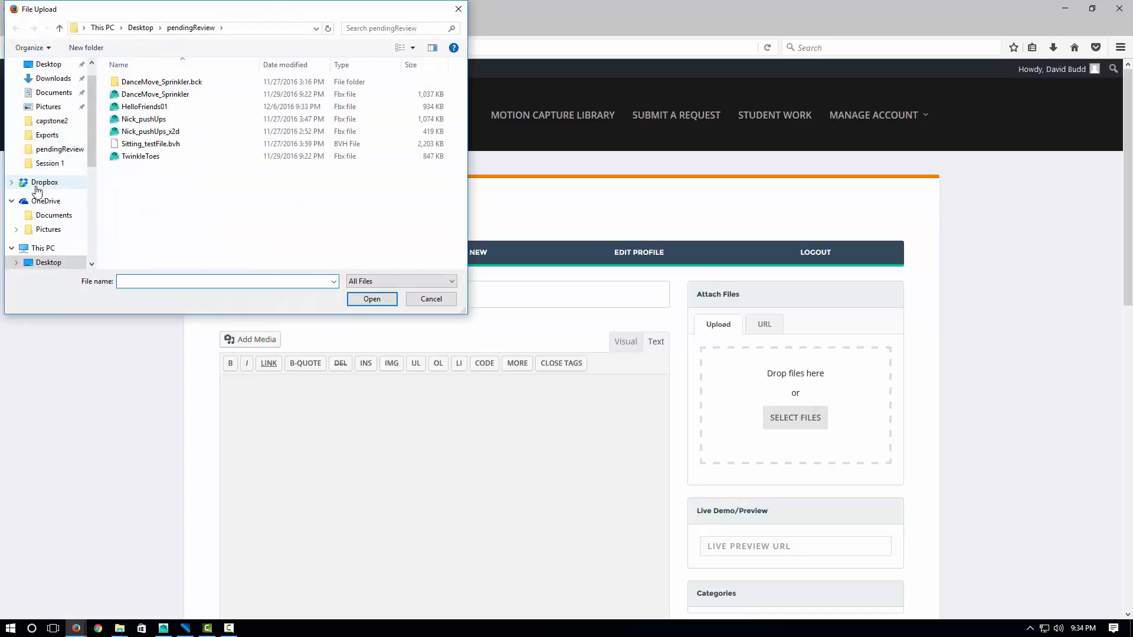
pyautogui.click(49, 263)
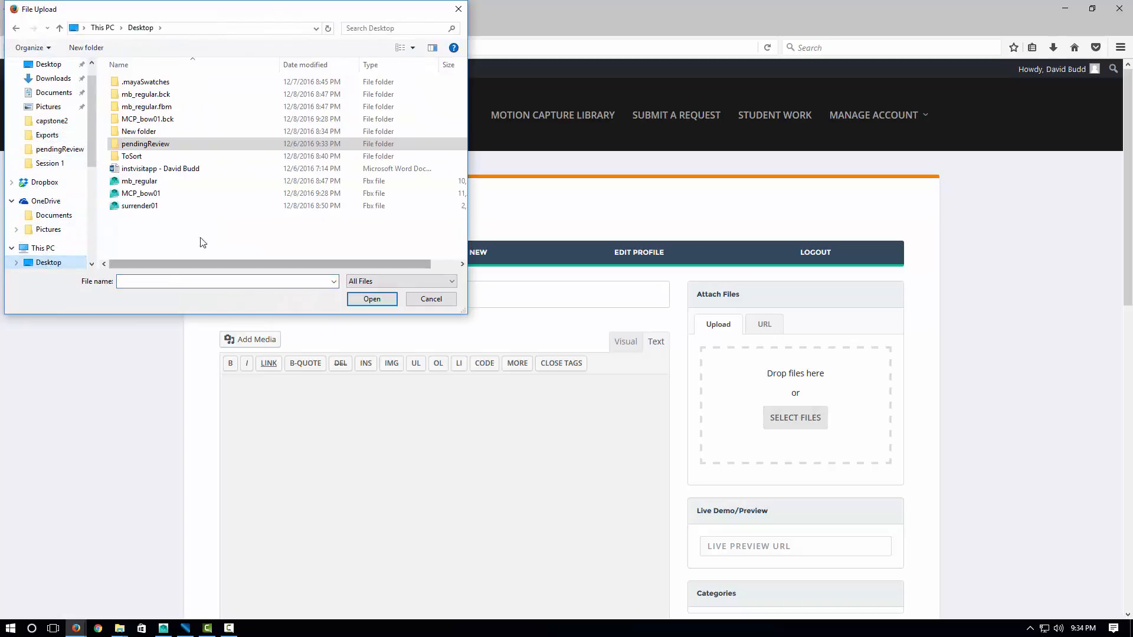
pyautogui.doubleClick(146, 194)
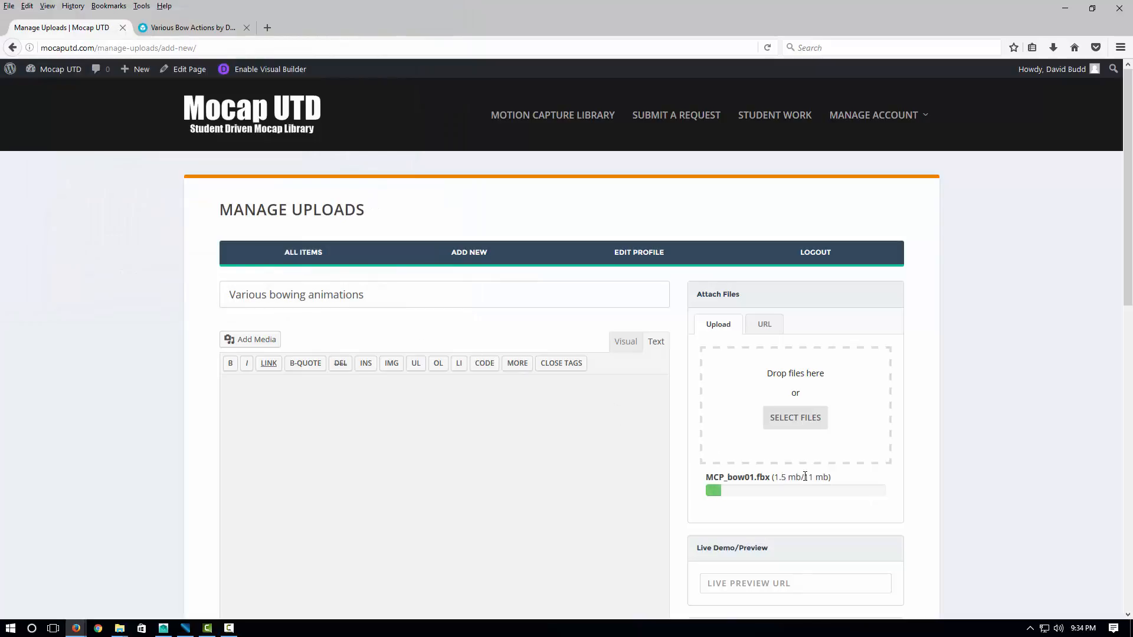
pyautogui.scroll(-3, 794, 487)
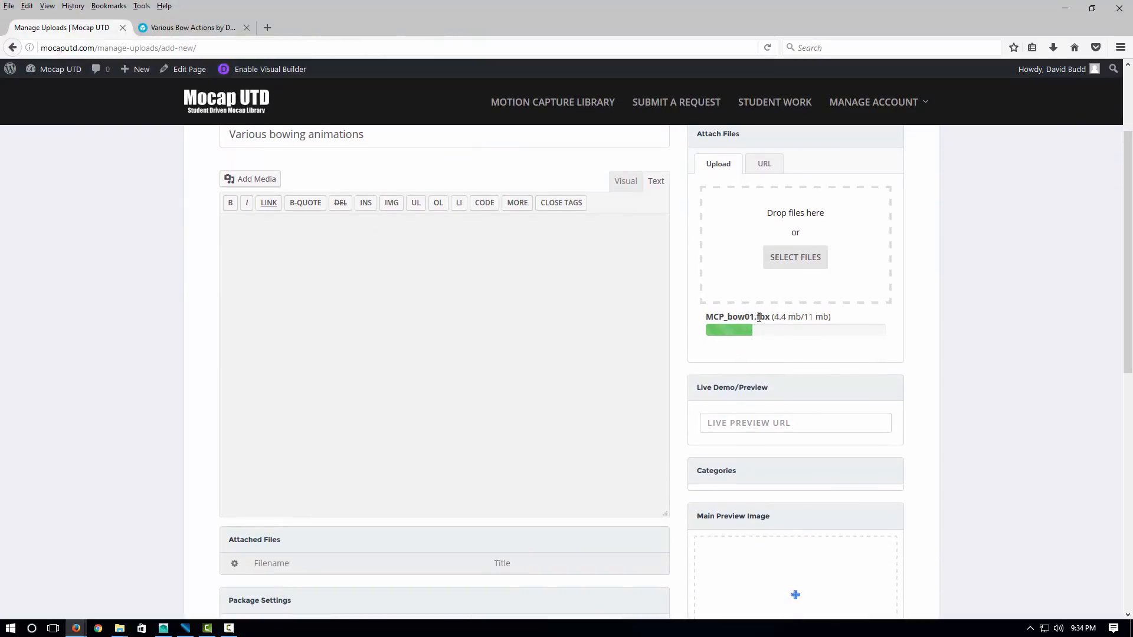
pyautogui.moveTo(756, 317); pyautogui.dragTo(770, 317)
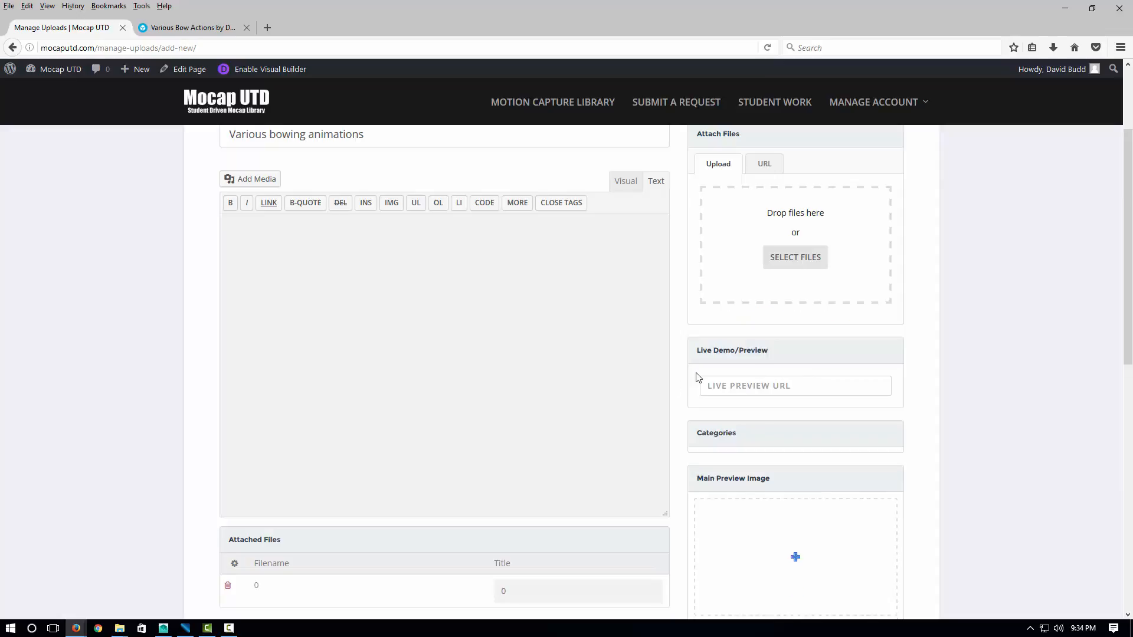
# Switch to the Sketchfab page of Various Bow Actions, rewind the animation to 00:35 and show the full embed viewer options
pyautogui.scroll(2, 411, 415)
pyautogui.click(346, 385)
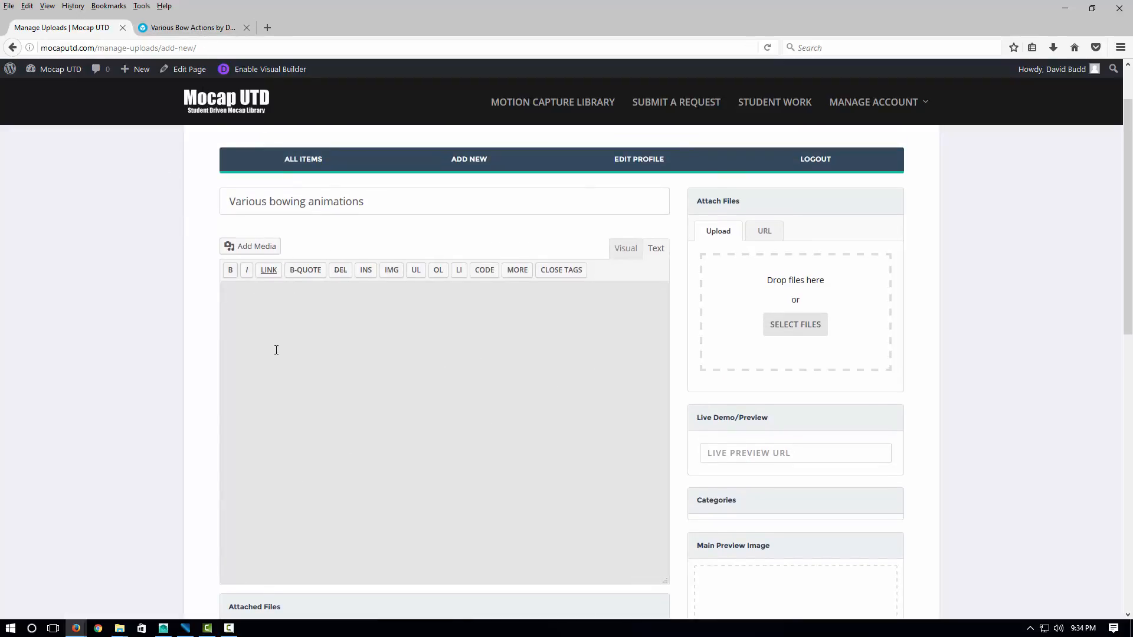
pyautogui.click(151, 25)
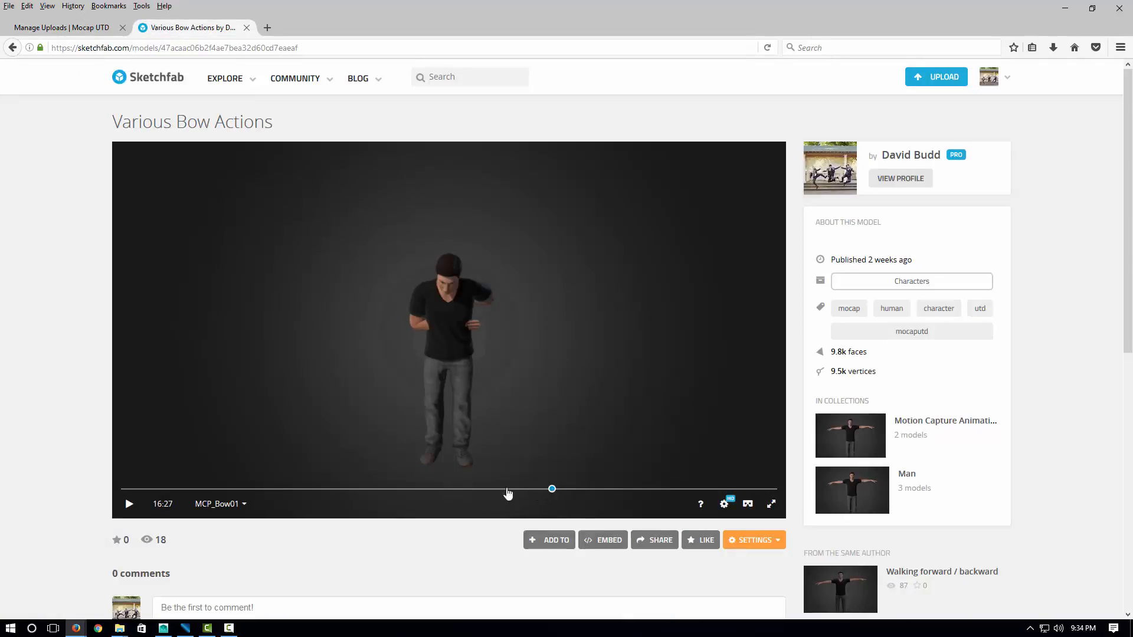
pyautogui.moveTo(505, 489); pyautogui.dragTo(130, 462)
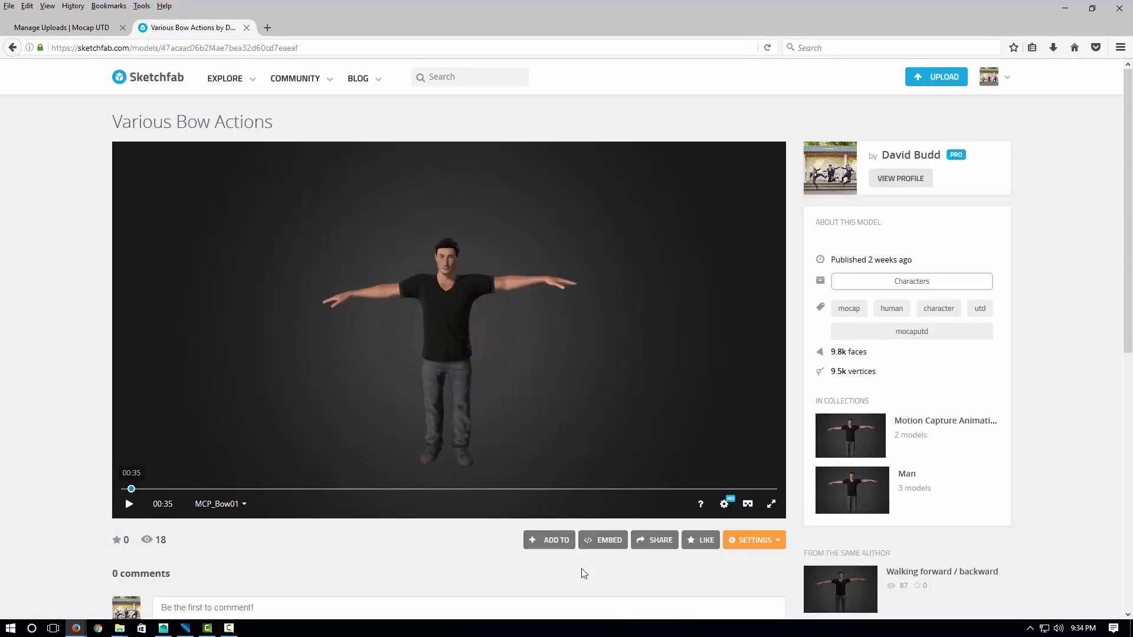
pyautogui.click(609, 541)
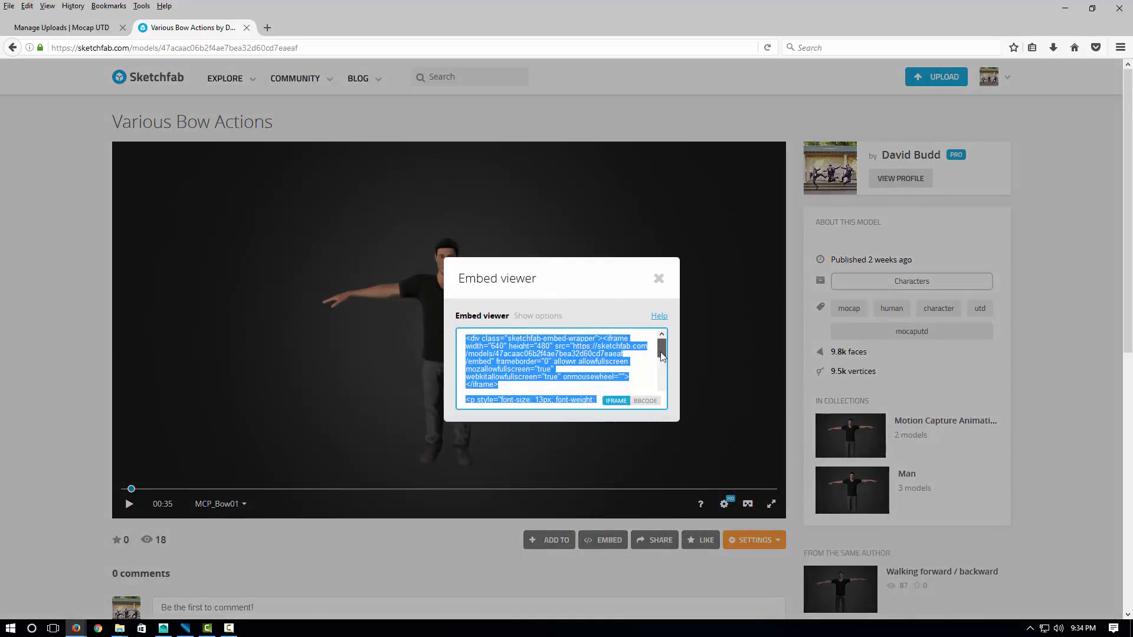
pyautogui.moveTo(661, 350)
pyautogui.mouseDown()
pyautogui.moveTo(657, 391)
pyautogui.moveTo(660, 347)
pyautogui.mouseUp()
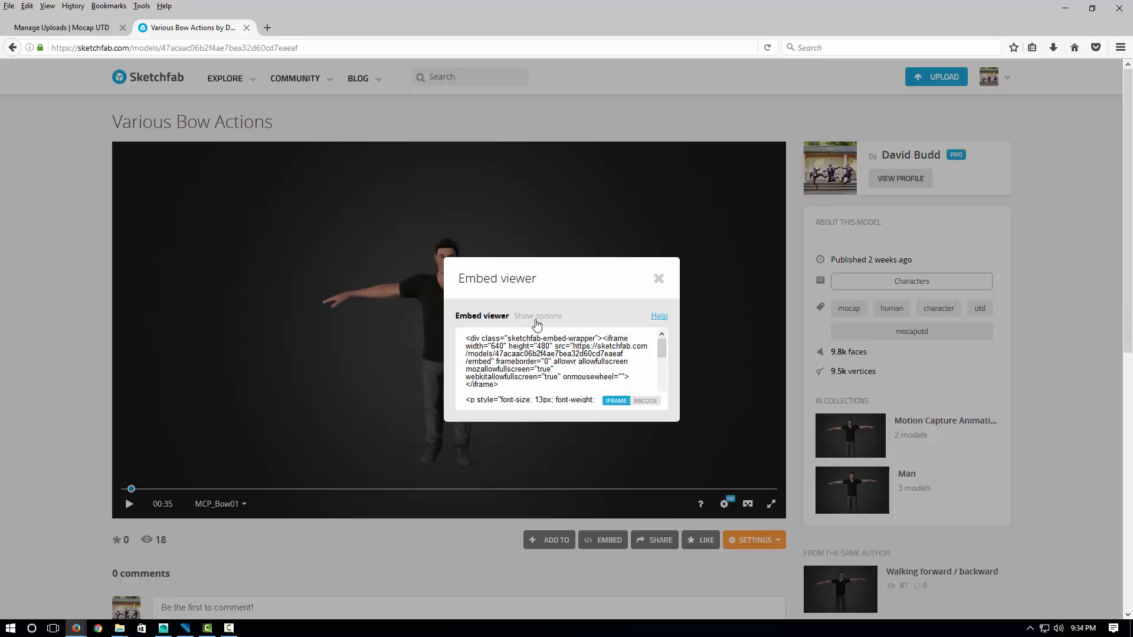
pyautogui.click(537, 316)
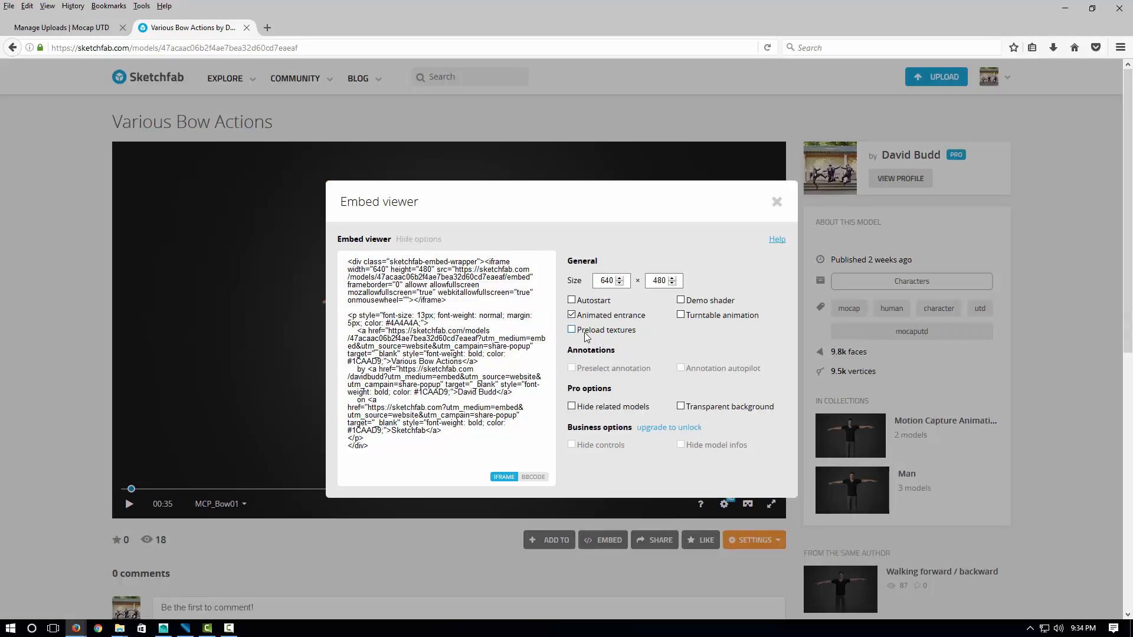
# Enable Preload textures and Hide related models, turn off Animated entrance for the embed, and copy the iframe code
pyautogui.click(594, 332)
pyautogui.click(571, 315)
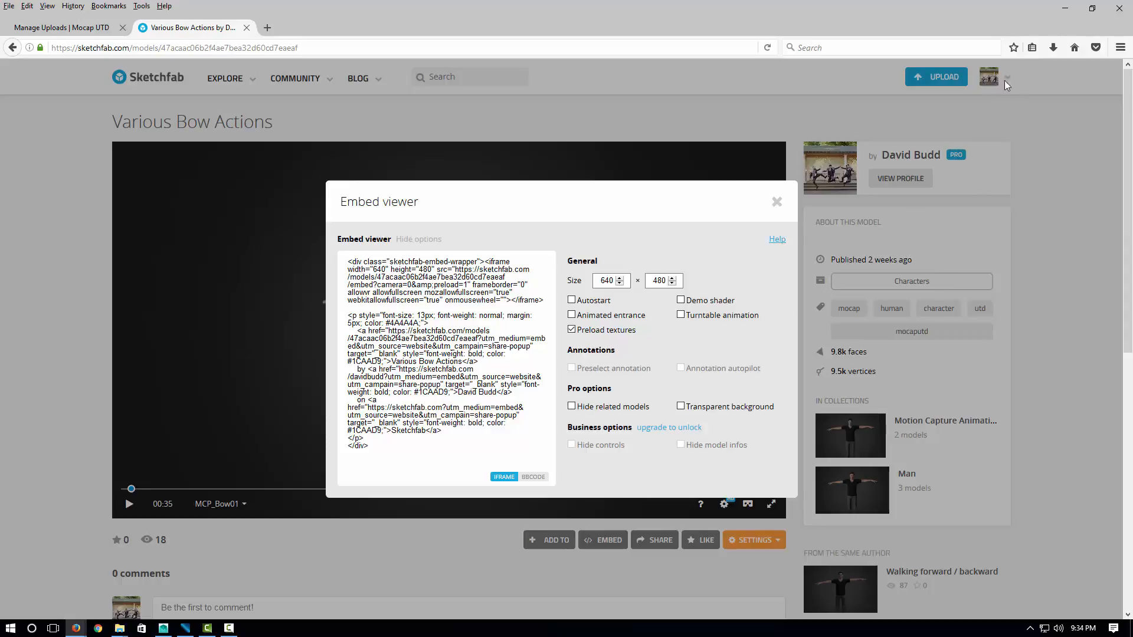
pyautogui.click(571, 407)
pyautogui.click(416, 452)
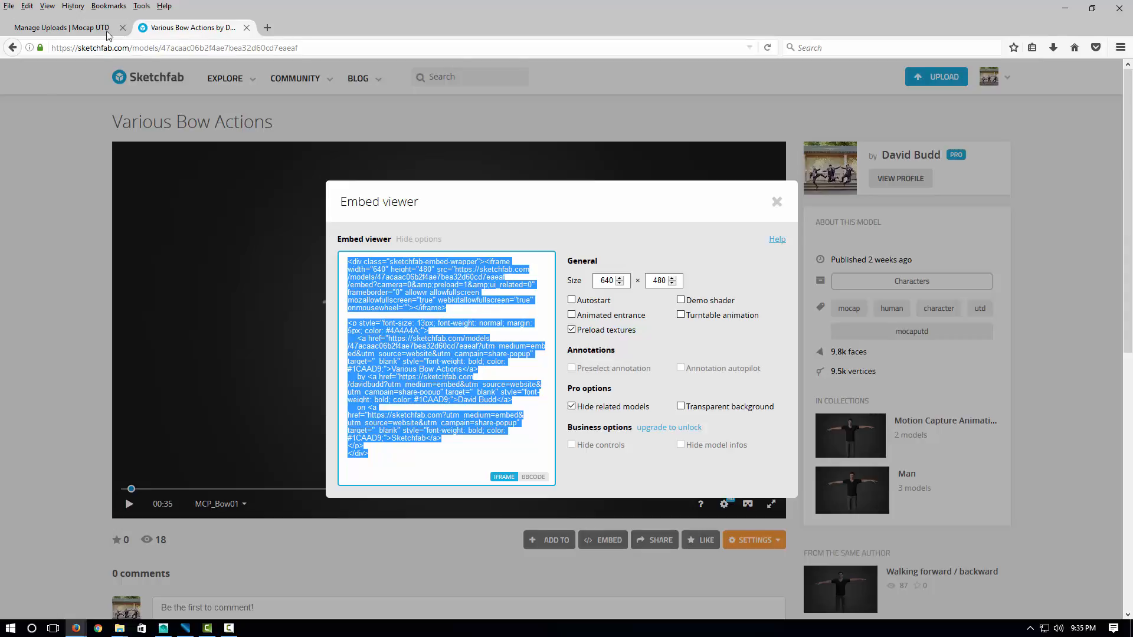
# Paste the embed code into the Mocap UTD package description and delete its attribution paragraph from <p> to </p>
pyautogui.click(88, 28)
pyautogui.hotkey('ctrl', 'v')
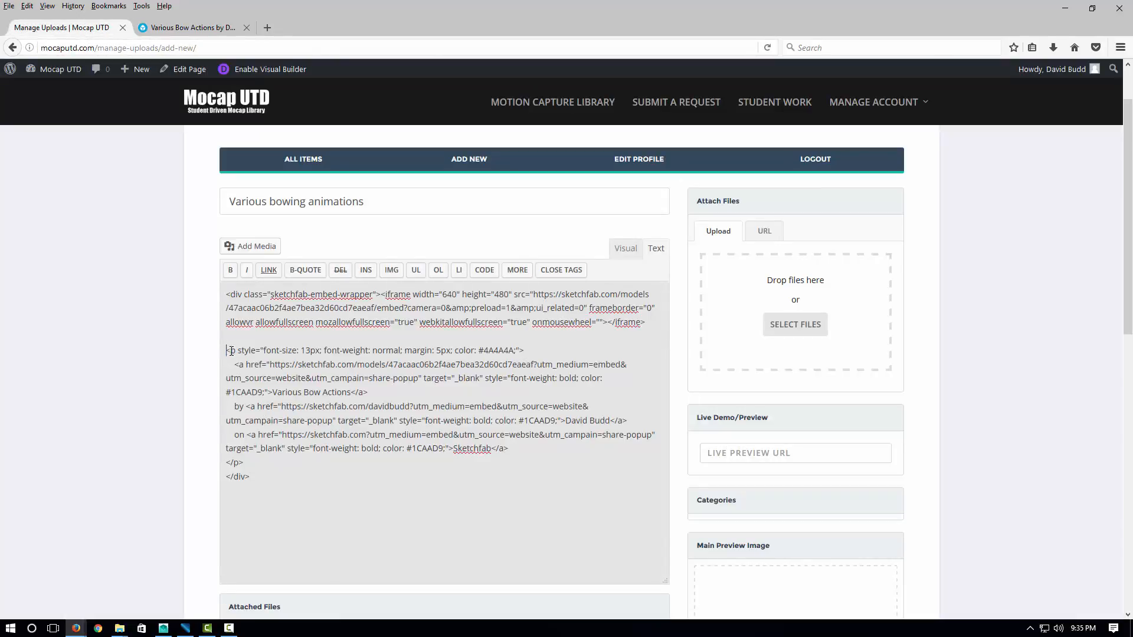
pyautogui.moveTo(231, 351); pyautogui.dragTo(255, 467)
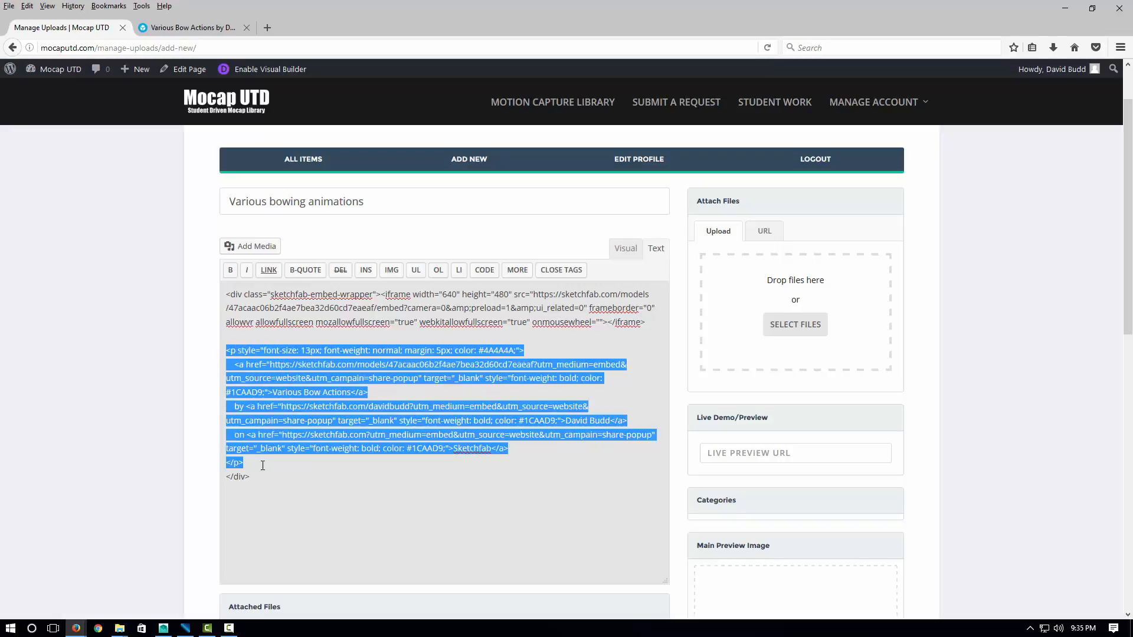
pyautogui.press('Delete')
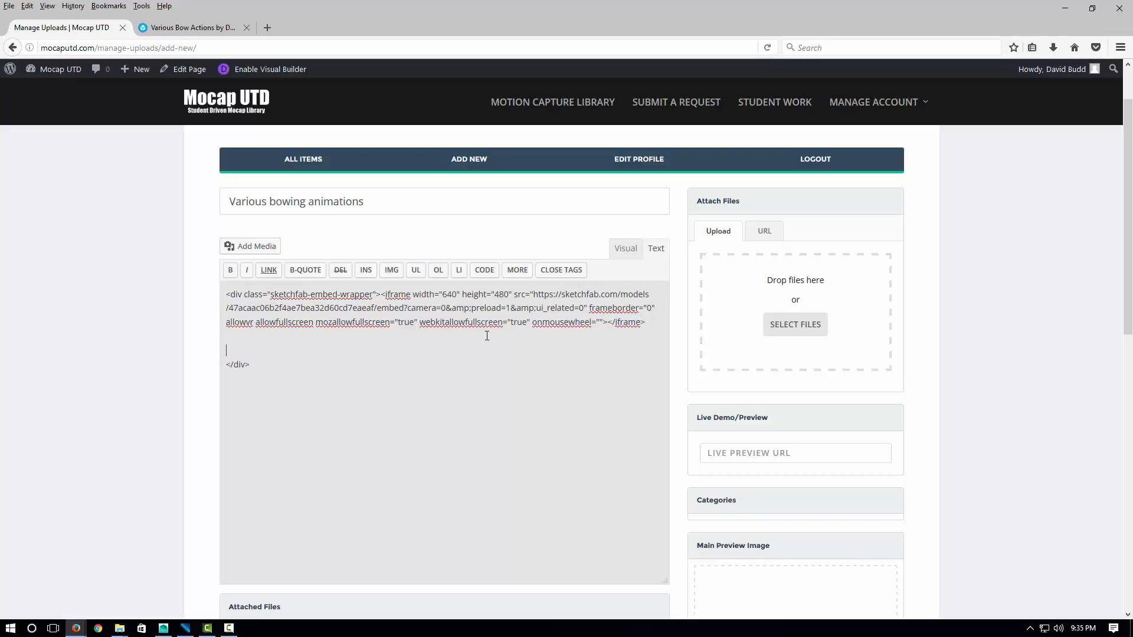
# Set the package's page template to TopPreview
pyautogui.scroll(-10, 509, 329)
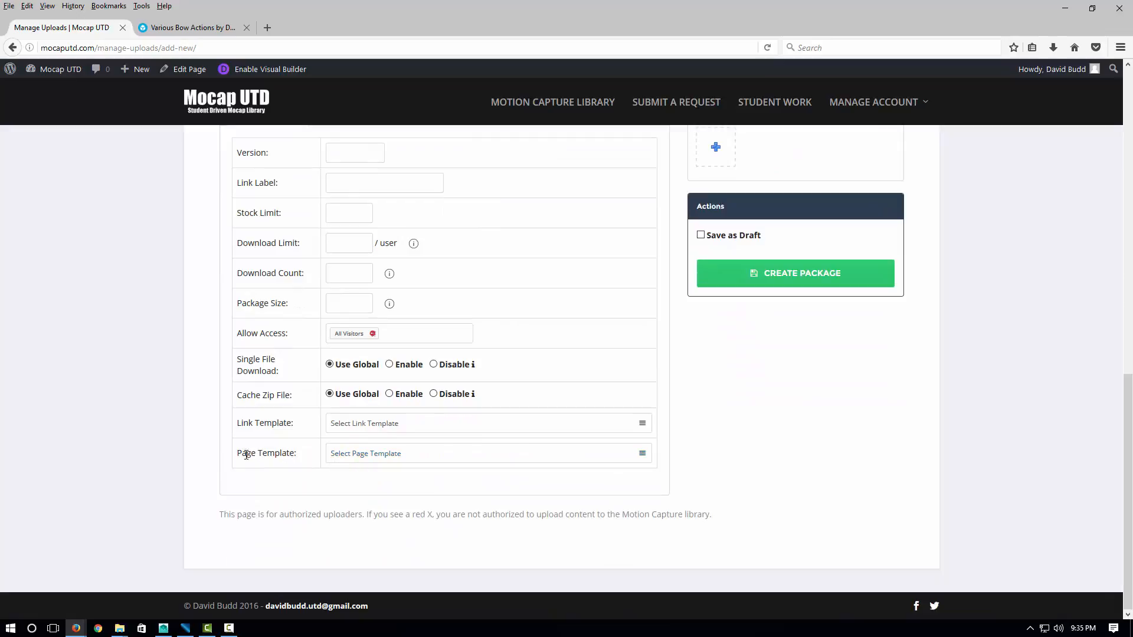
pyautogui.click(339, 460)
pyautogui.scroll(-3, 430, 511)
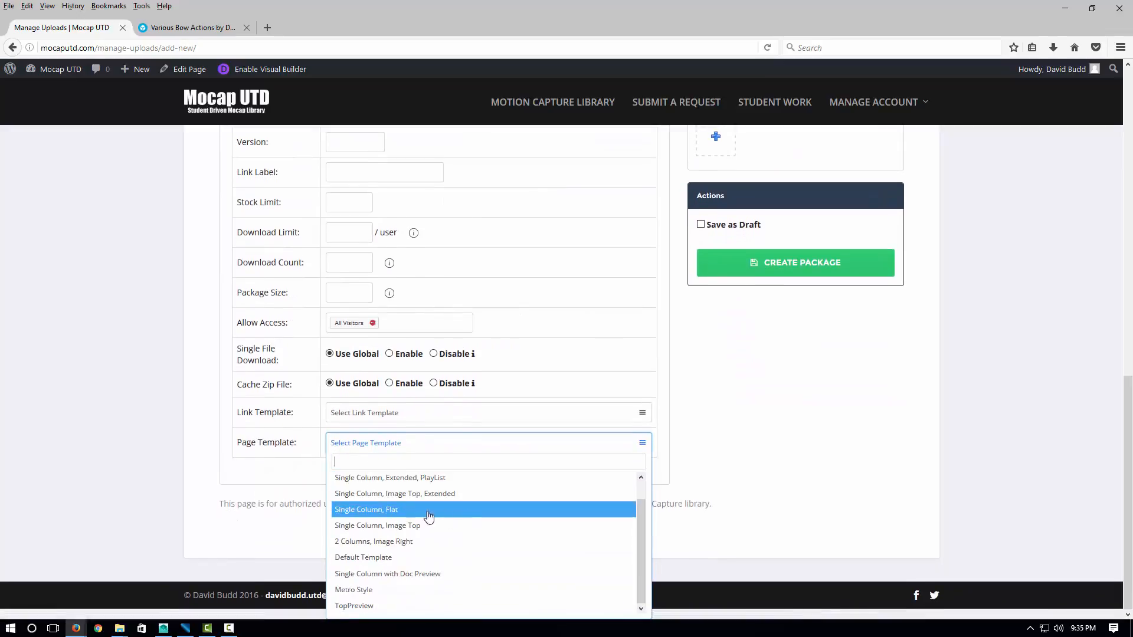
pyautogui.click(362, 605)
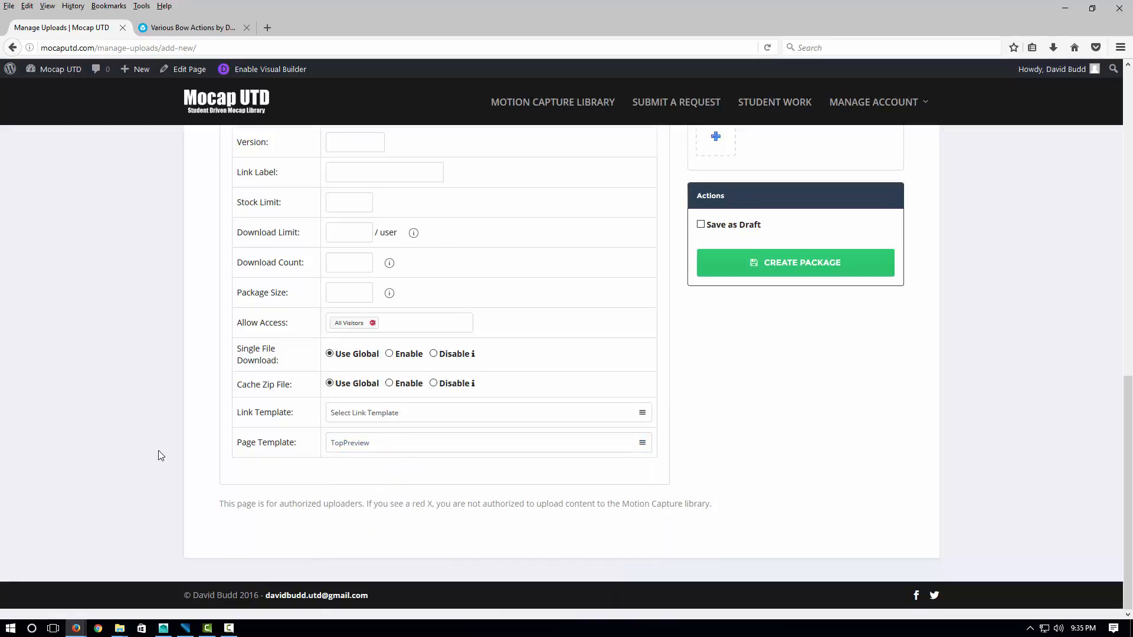
pyautogui.scroll(7, 271, 417)
pyautogui.scroll(3, 271, 417)
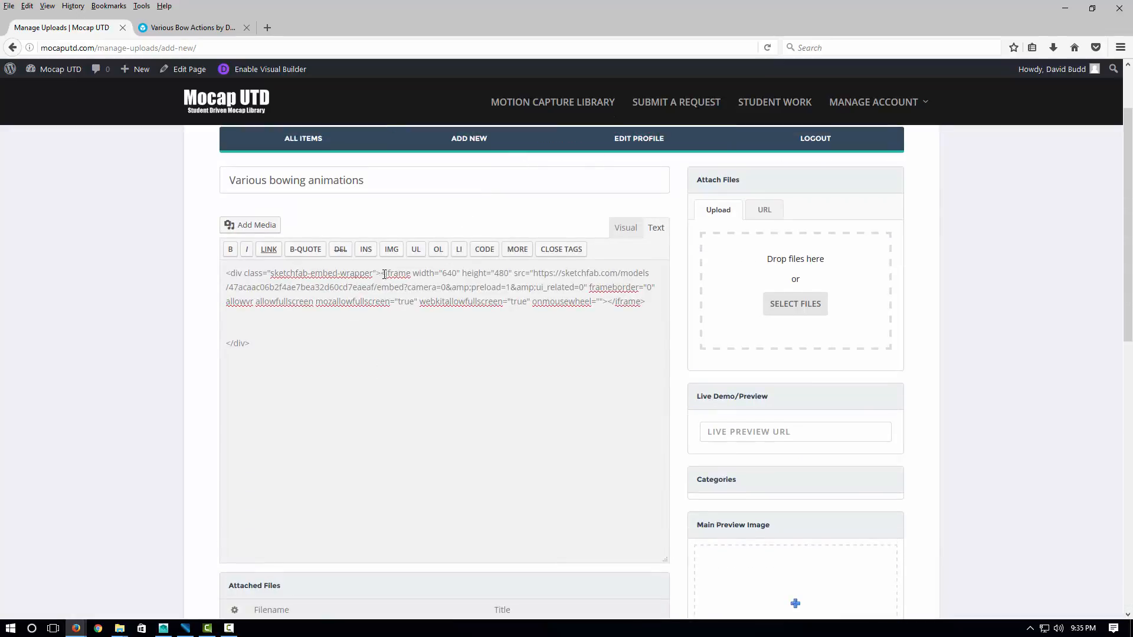
# Open the existing Various Bow Actions download page on Mocap UTD and start its embedded 3D preview
pyautogui.scroll(-7, 656, 299)
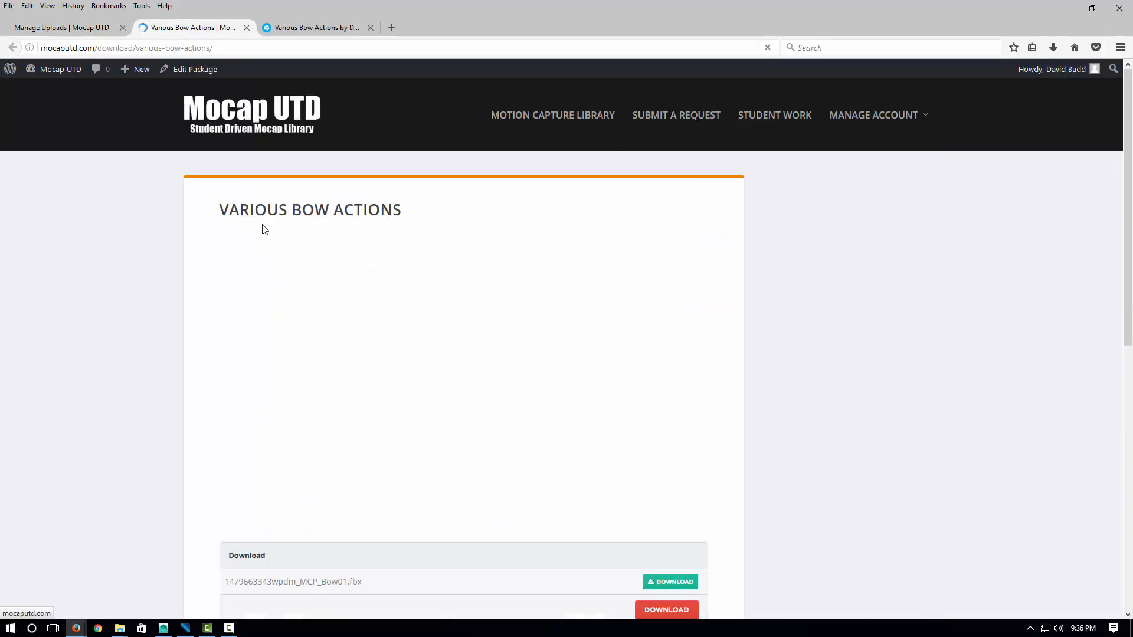
pyautogui.scroll(-2, 602, 360)
pyautogui.scroll(2, 602, 360)
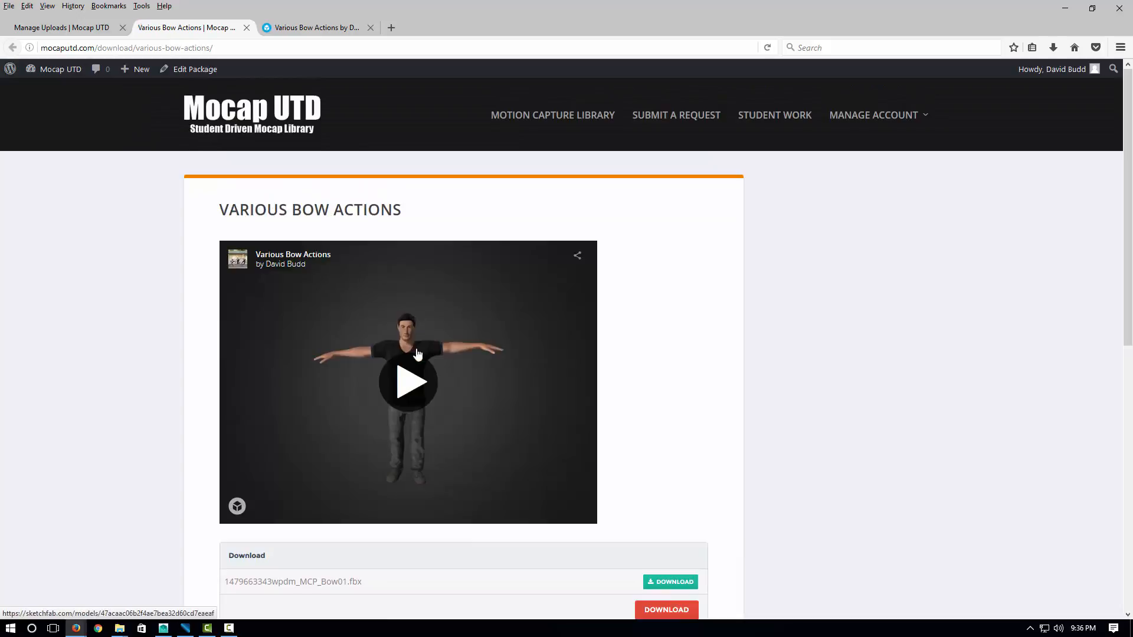
pyautogui.click(401, 386)
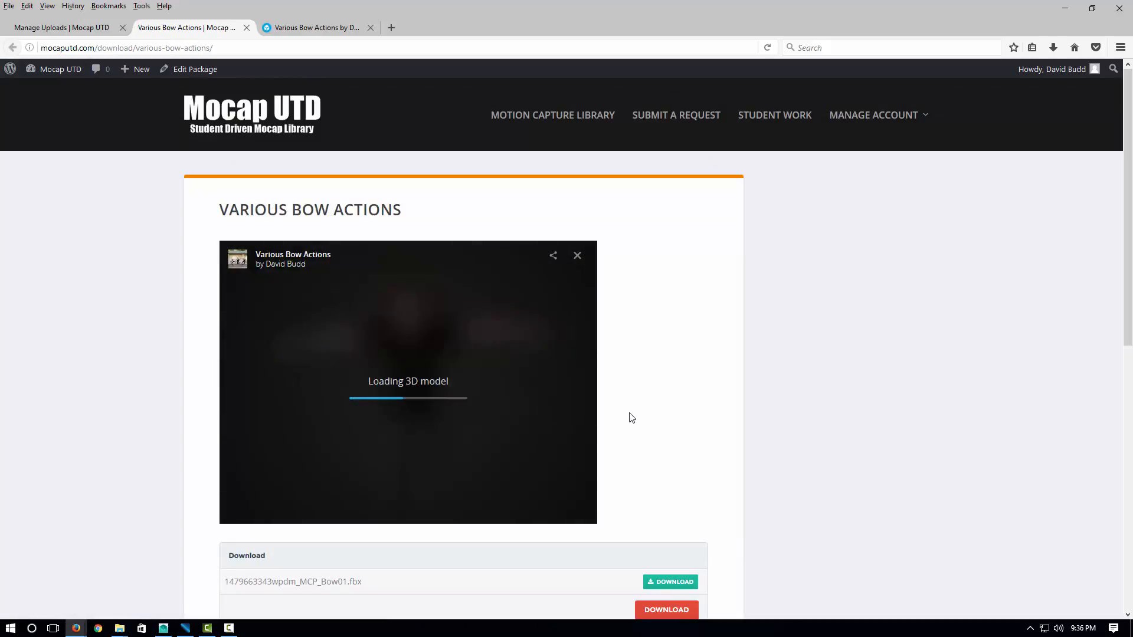